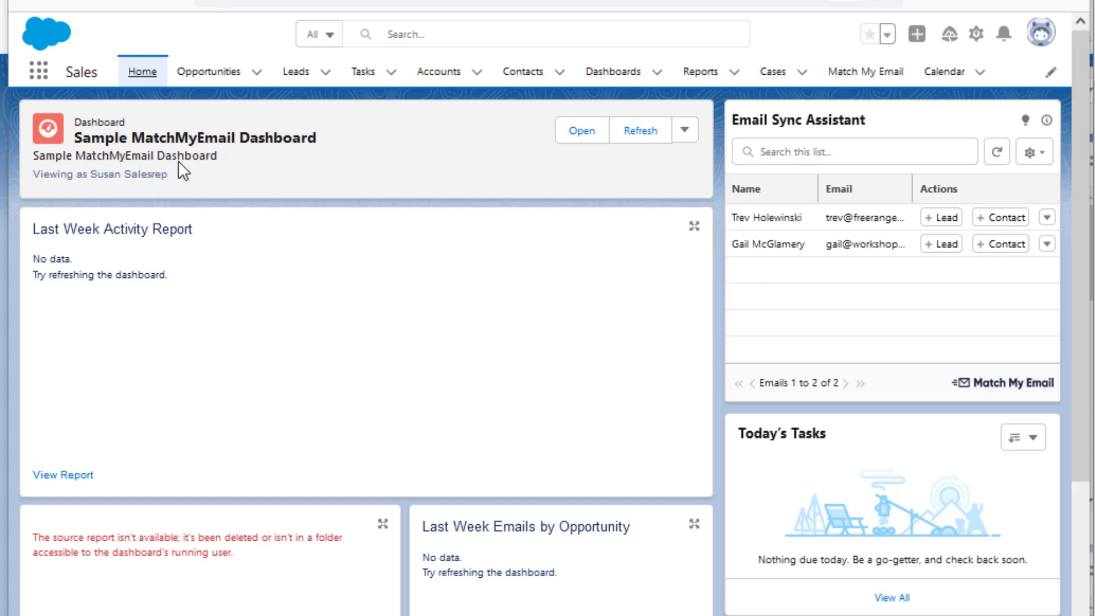
Open the Match My Email page in the Sales app.
left_click(39, 79)
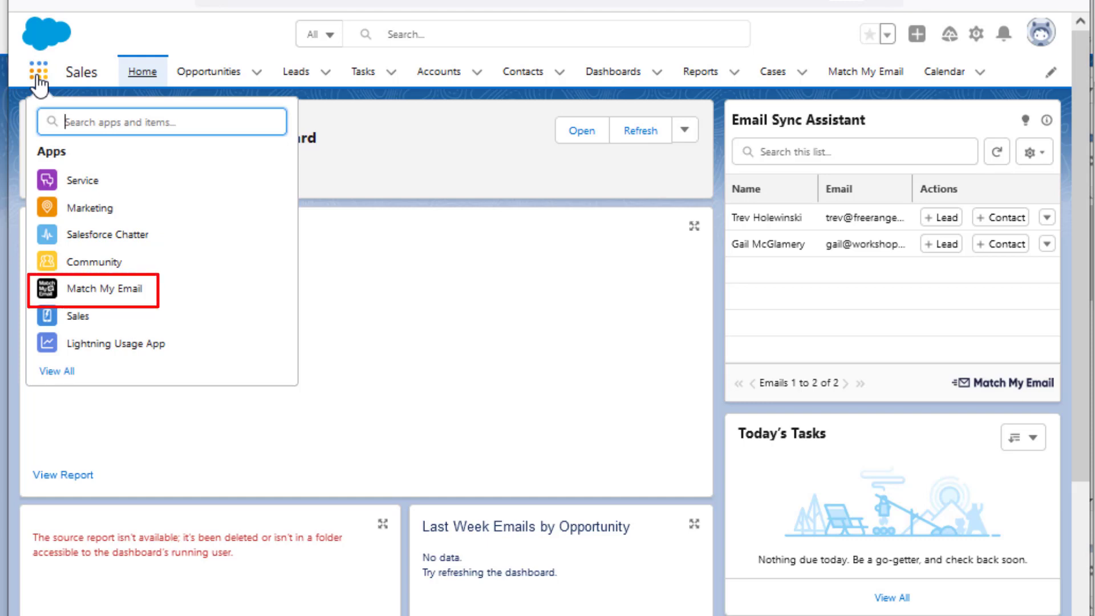
left_click(864, 78)
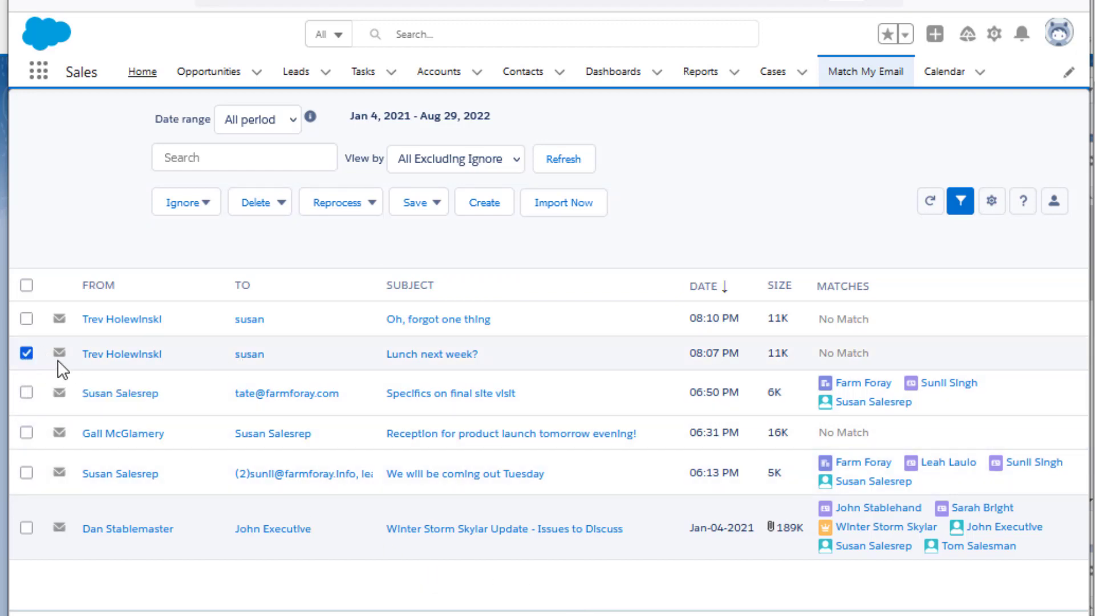
left_click(27, 352)
left_click(573, 352)
left_click(31, 352)
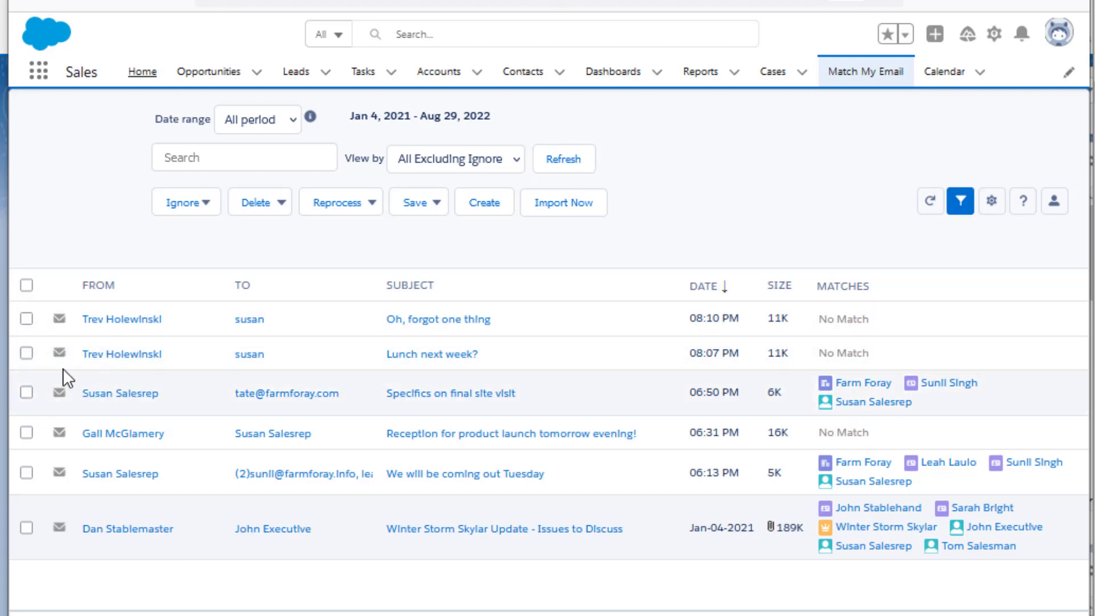
left_click(629, 352)
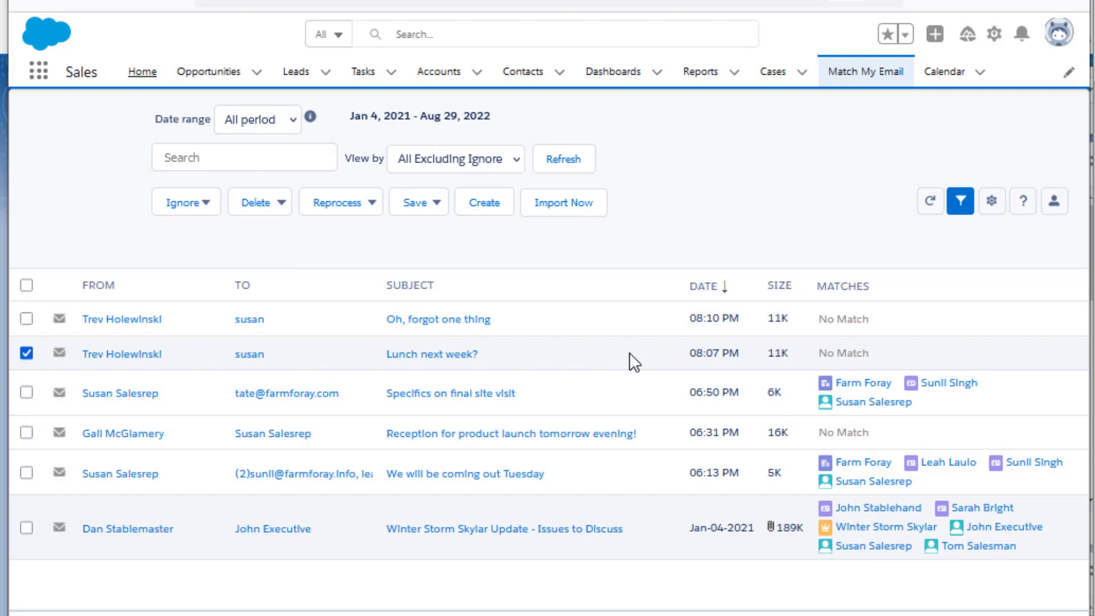
left_click(617, 390)
left_click(26, 353)
left_click(26, 392)
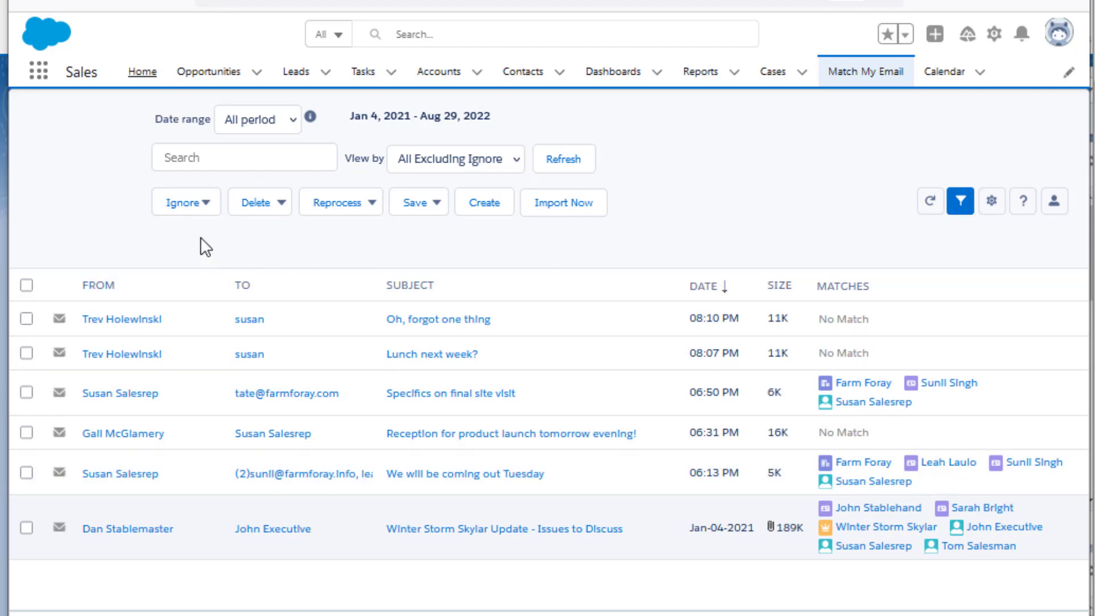
left_click(190, 208)
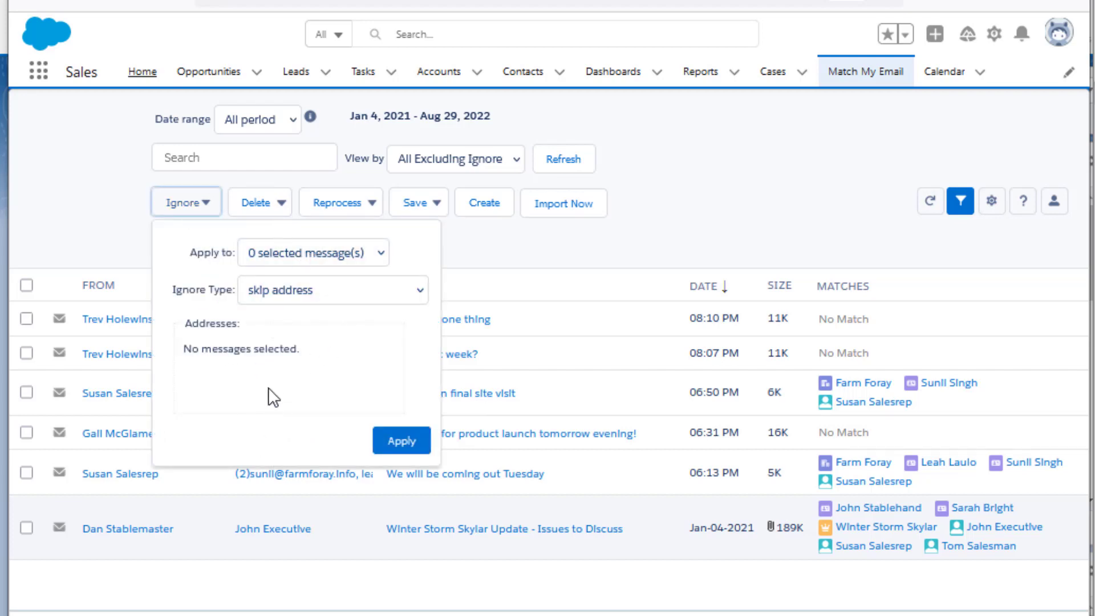
left_click(84, 194)
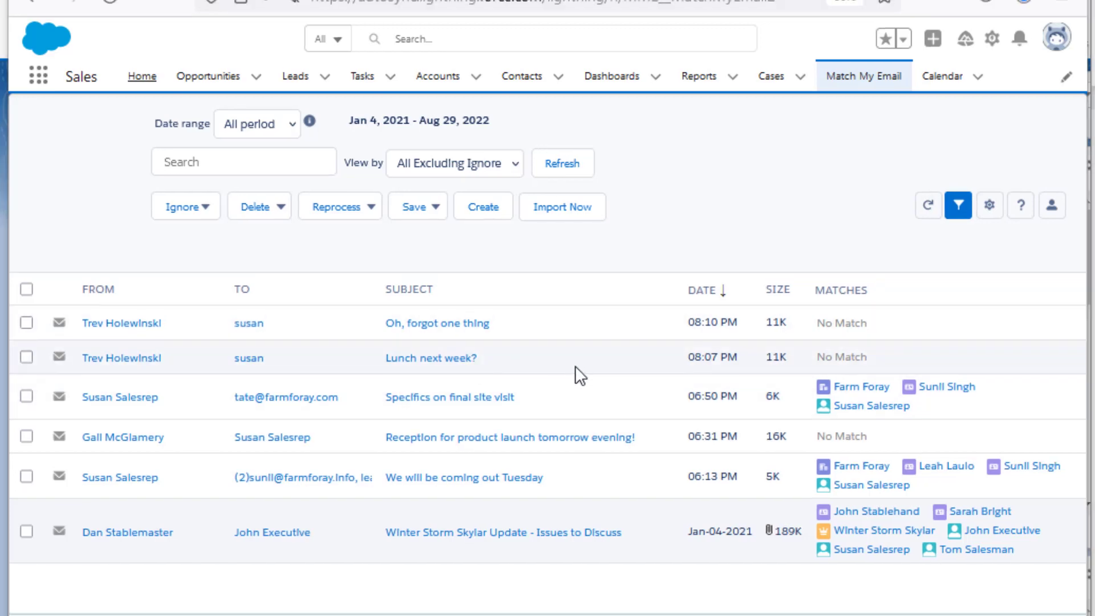
Select the "Lunch next week?" email, open its Ignore options and expand the list of other addresses.
left_click(575, 366)
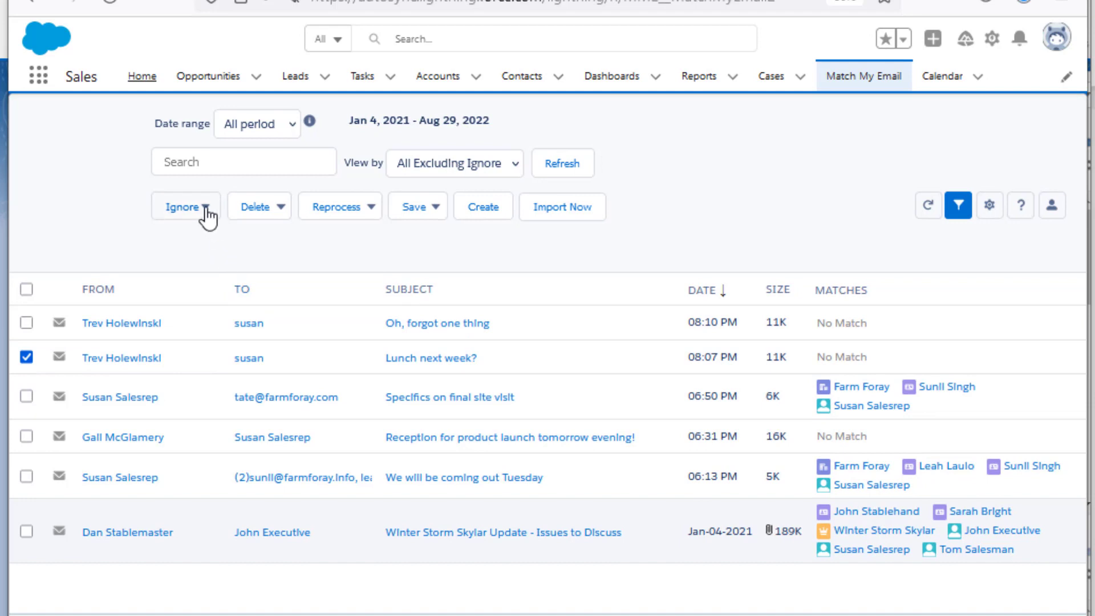
left_click(206, 210)
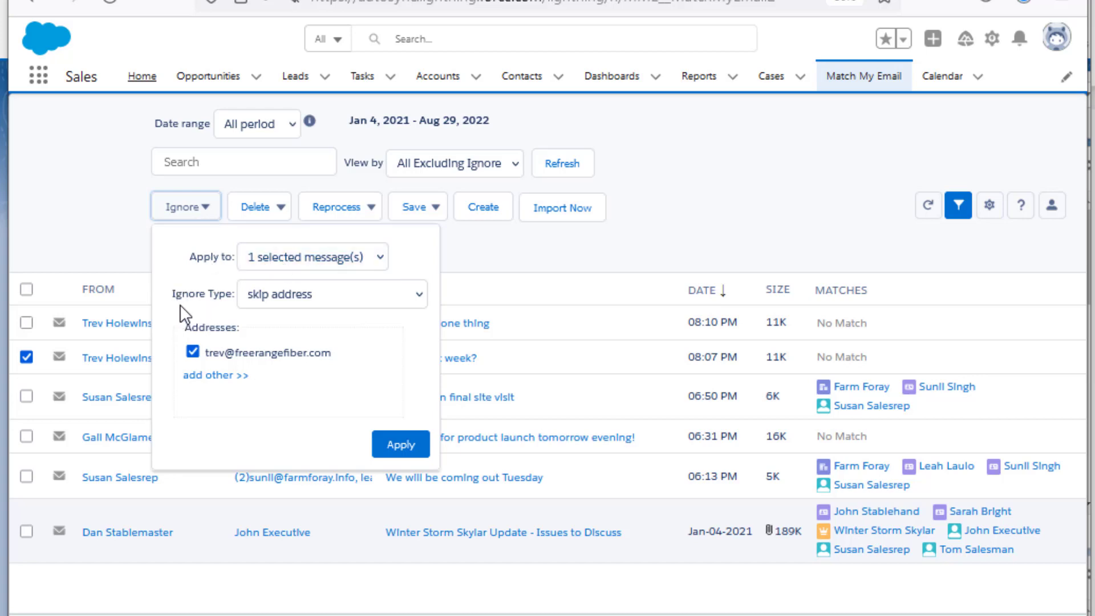
left_click(288, 296)
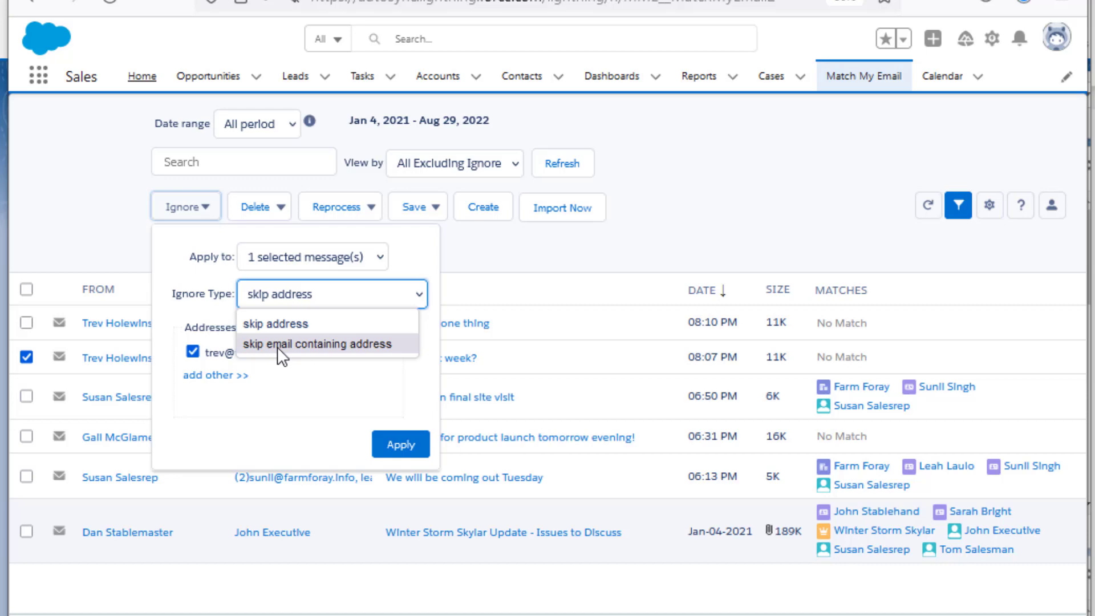
left_click(296, 388)
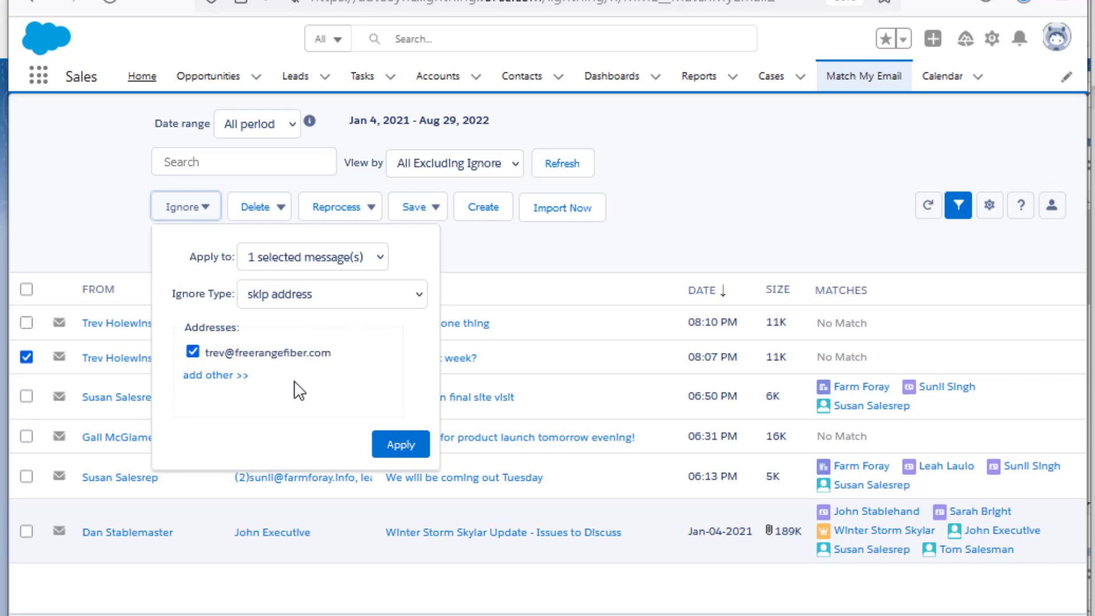
left_click(209, 376)
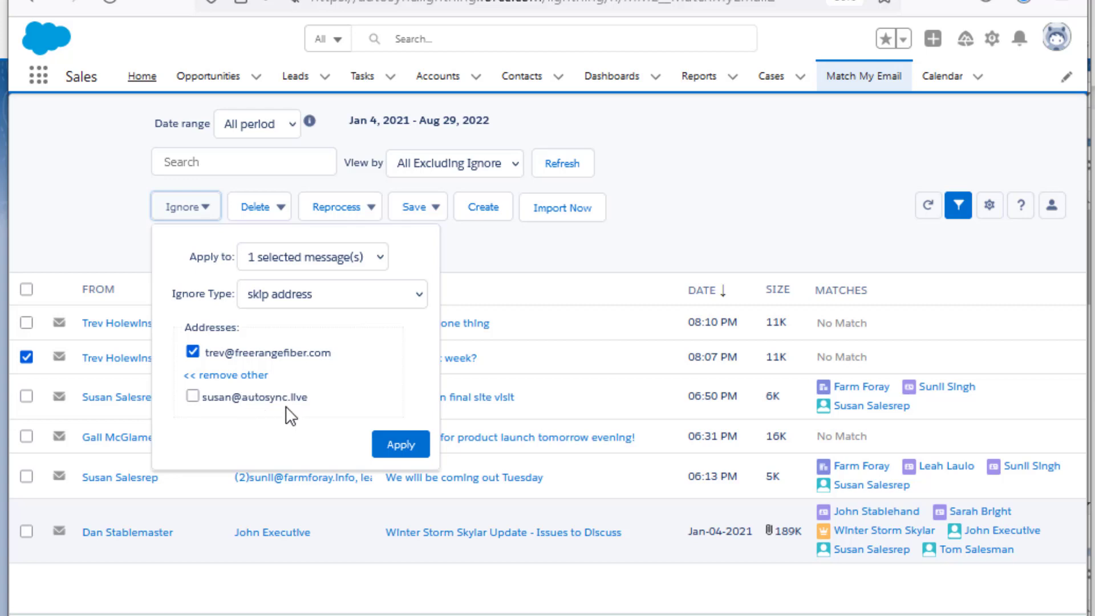
Apply the ignore type "skip email containing address" to the sender's address of the selected message.
left_click(273, 302)
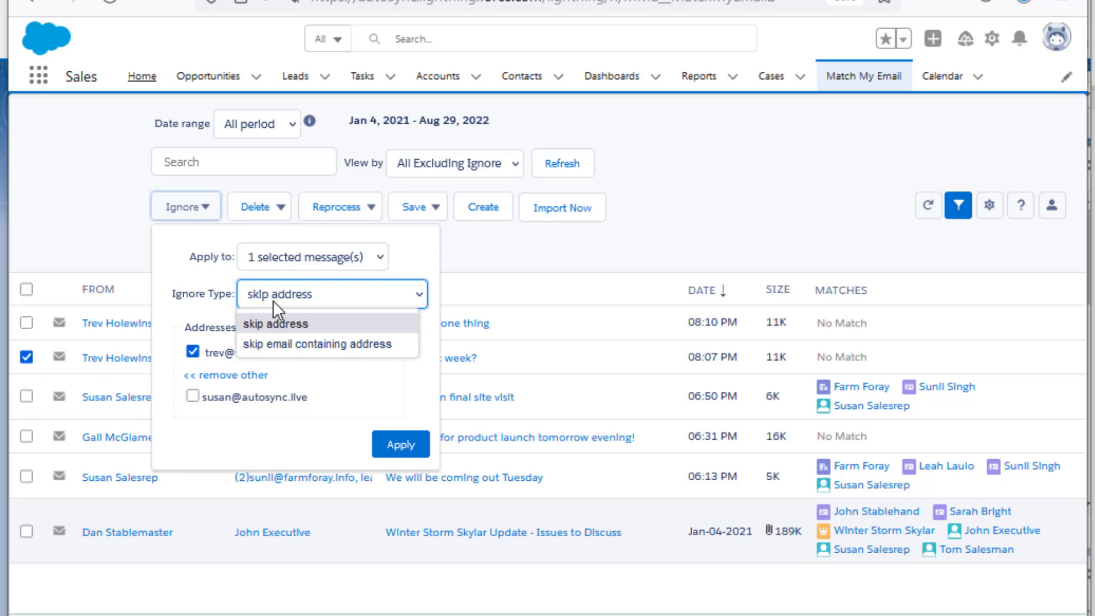
left_click(278, 344)
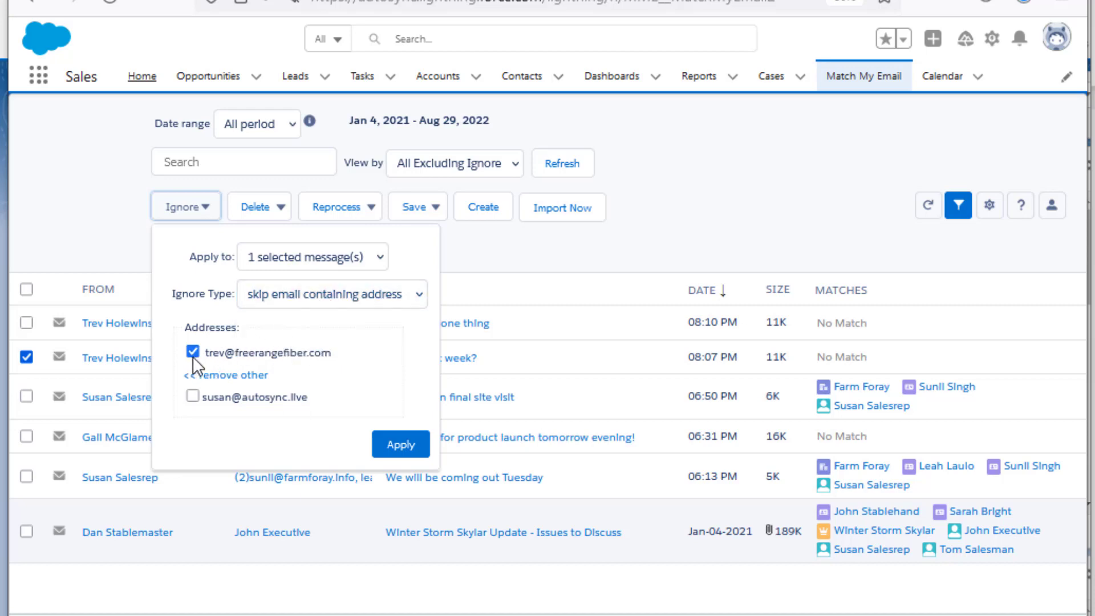
left_click(405, 448)
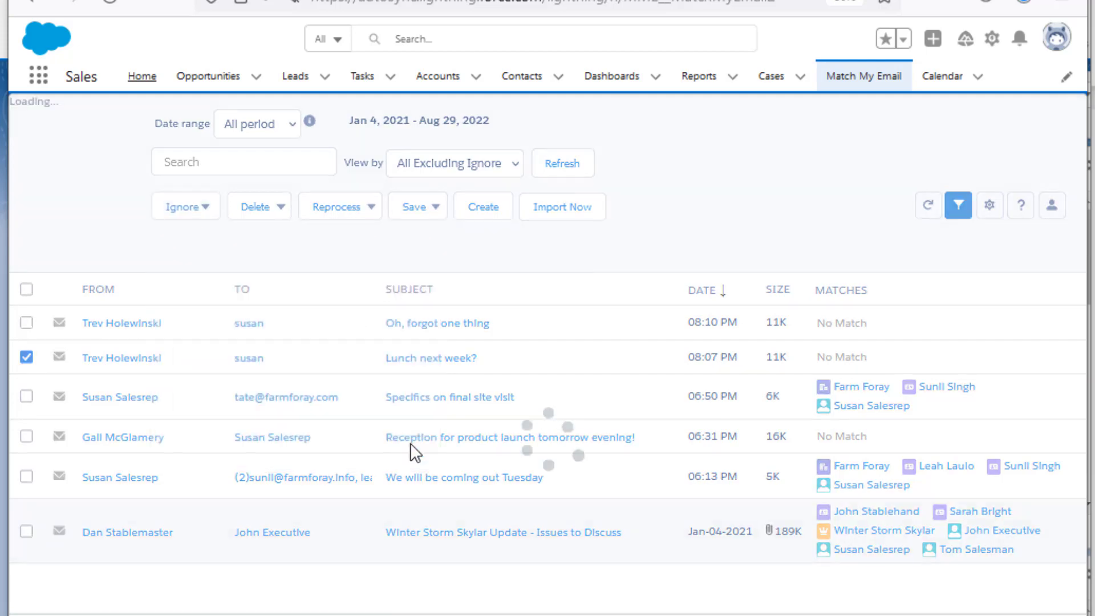
mouse_move(411, 443)
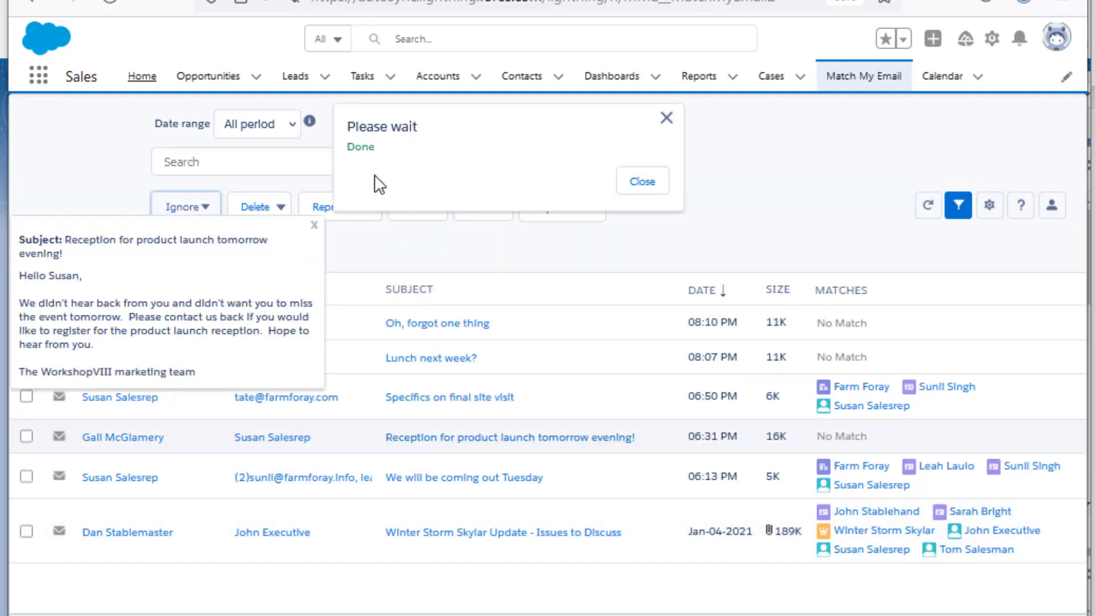
left_click(636, 181)
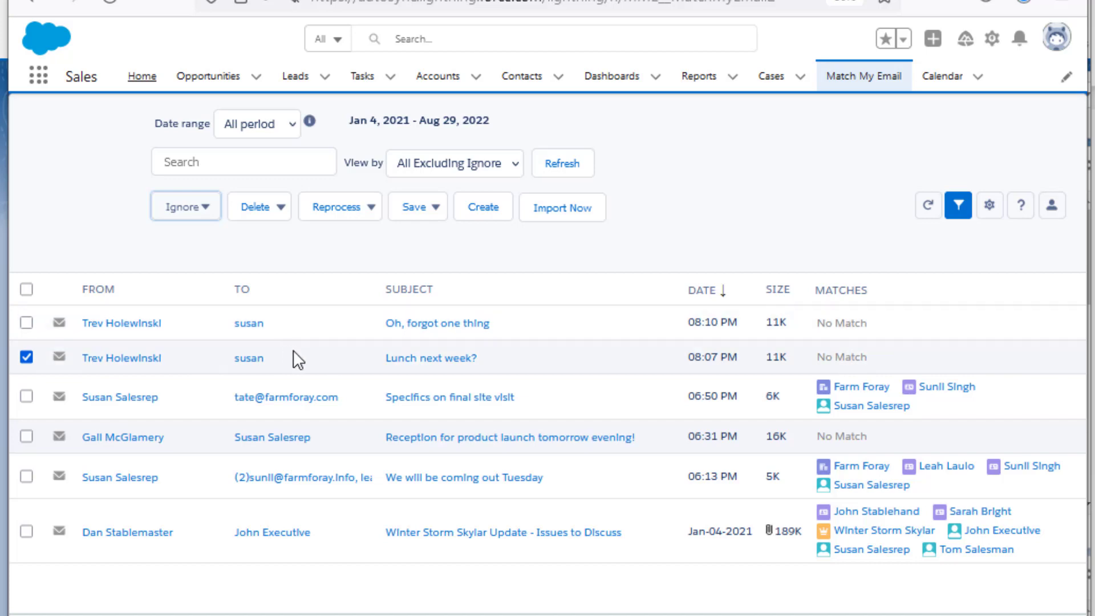
Reprocess both the "Oh, forgot one thing" and "Lunch next week?" emails and reload the message list.
left_click(832, 359)
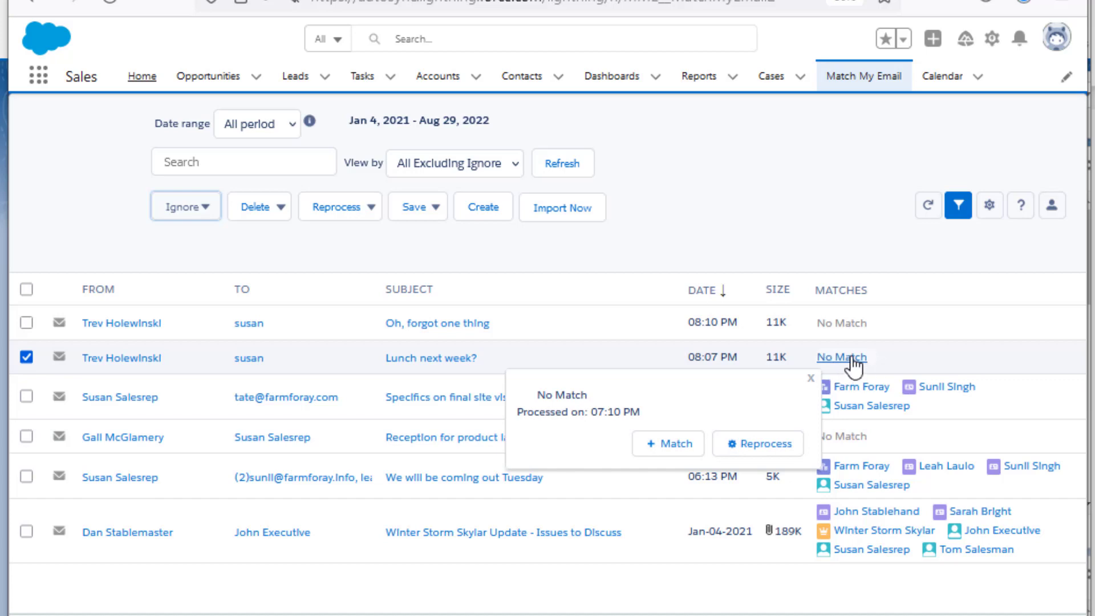
left_click(761, 451)
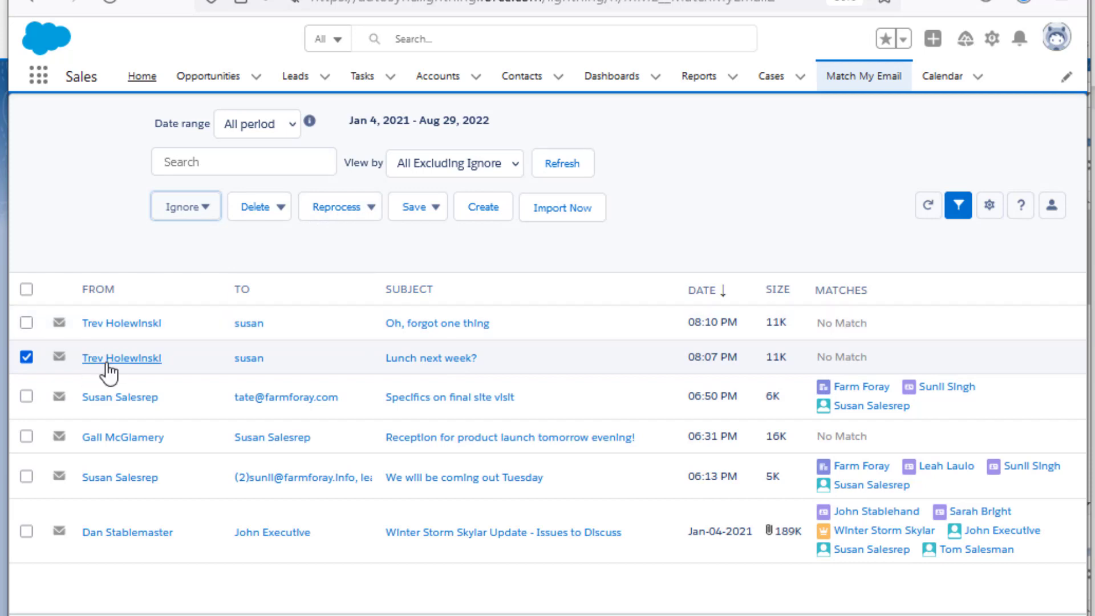
left_click(25, 326)
left_click(346, 212)
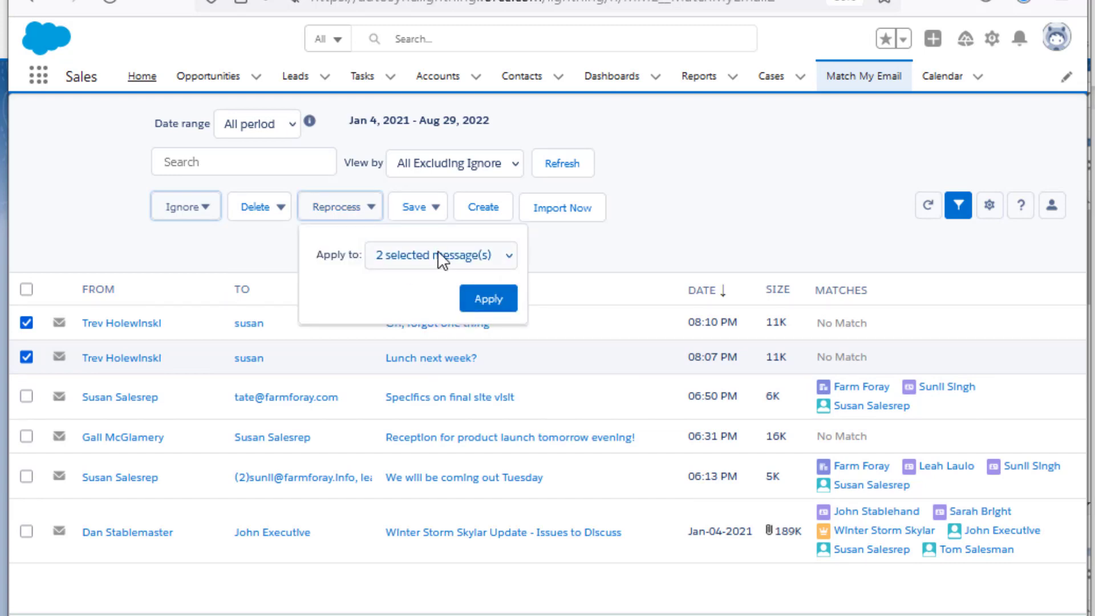
left_click(486, 302)
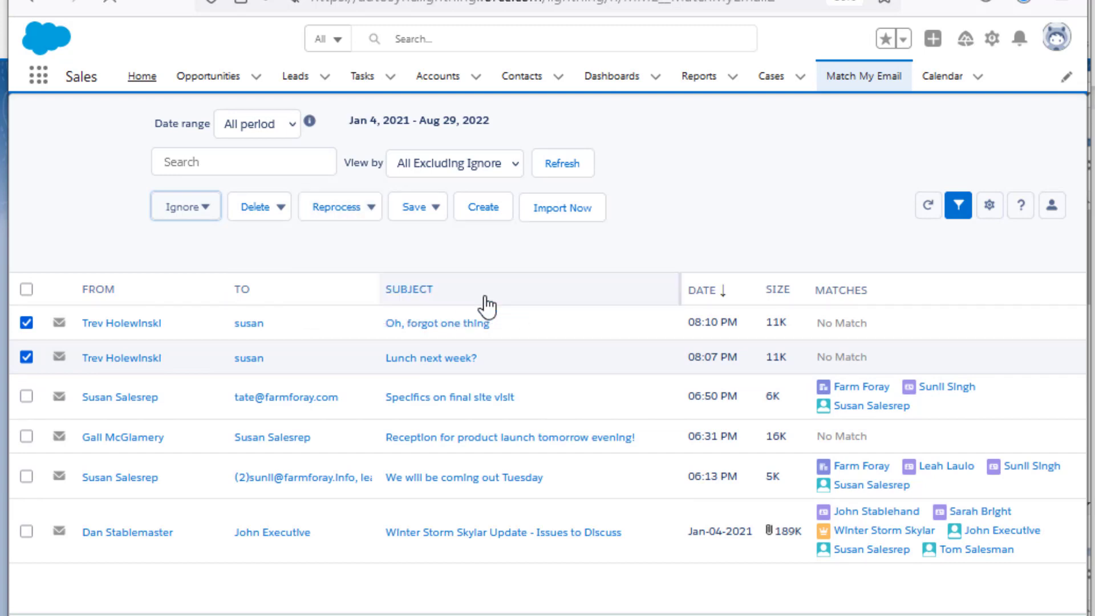
mouse_move(489, 490)
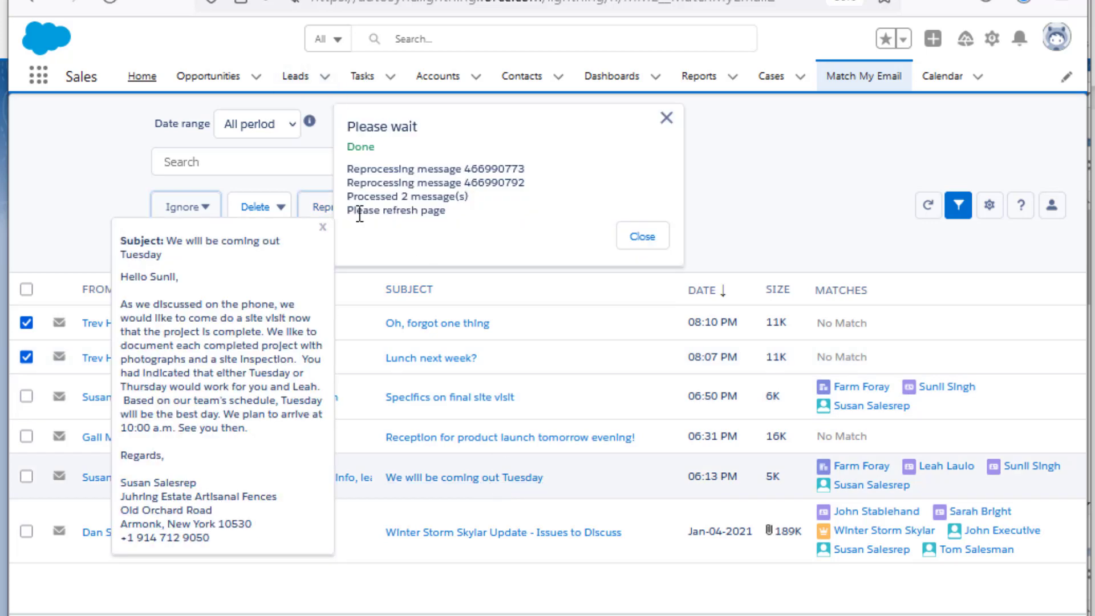
left_click(633, 240)
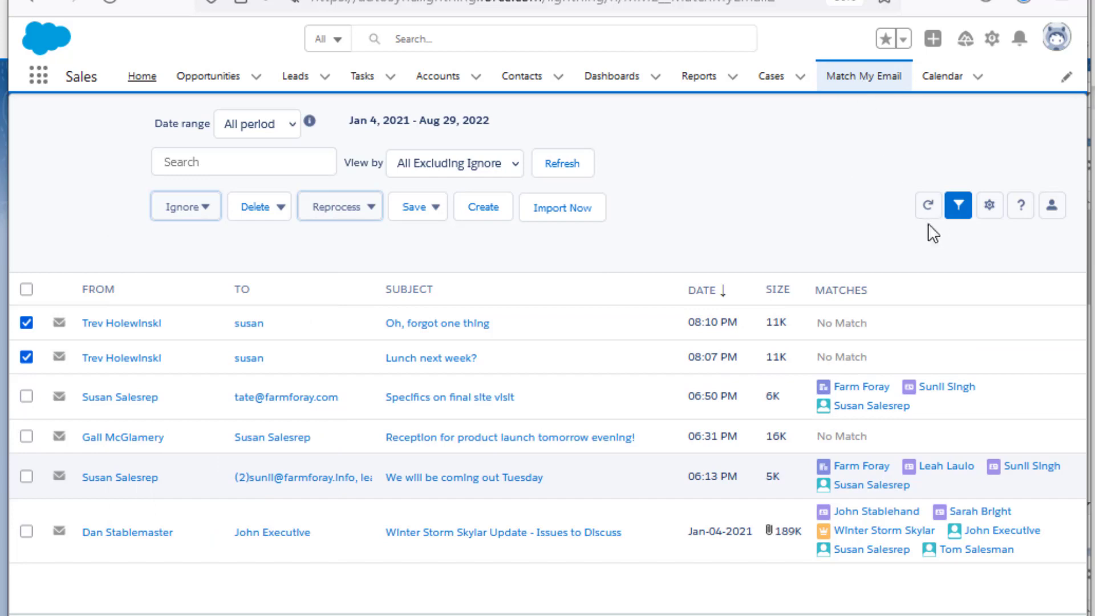
left_click(854, 85)
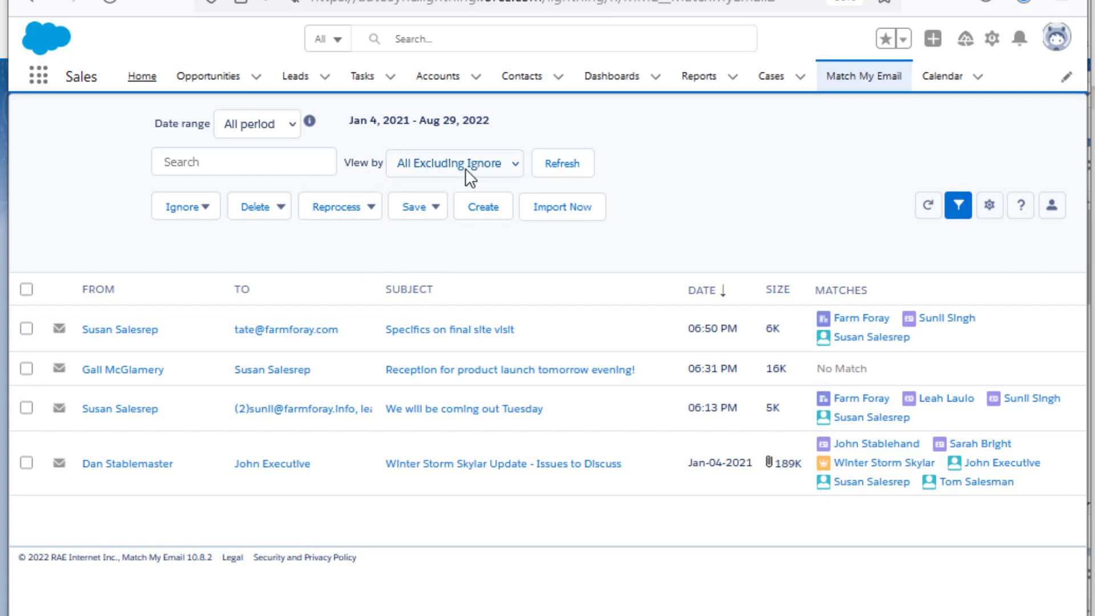
View all messages, including ignored ones, and examine the ignore details of the "Lunch next week?" email.
left_click(484, 177)
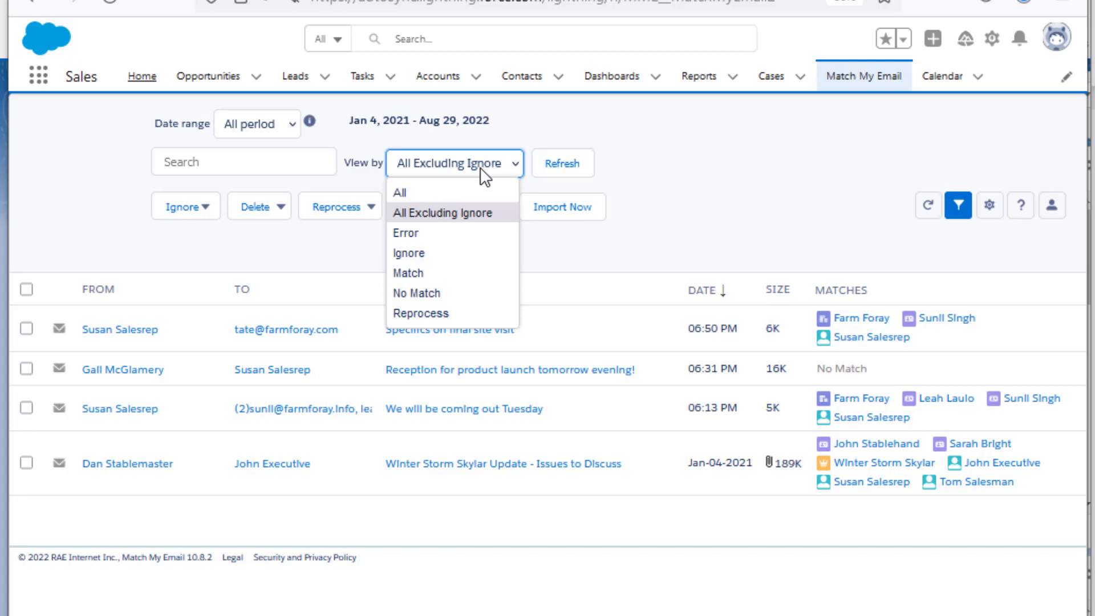
left_click(458, 194)
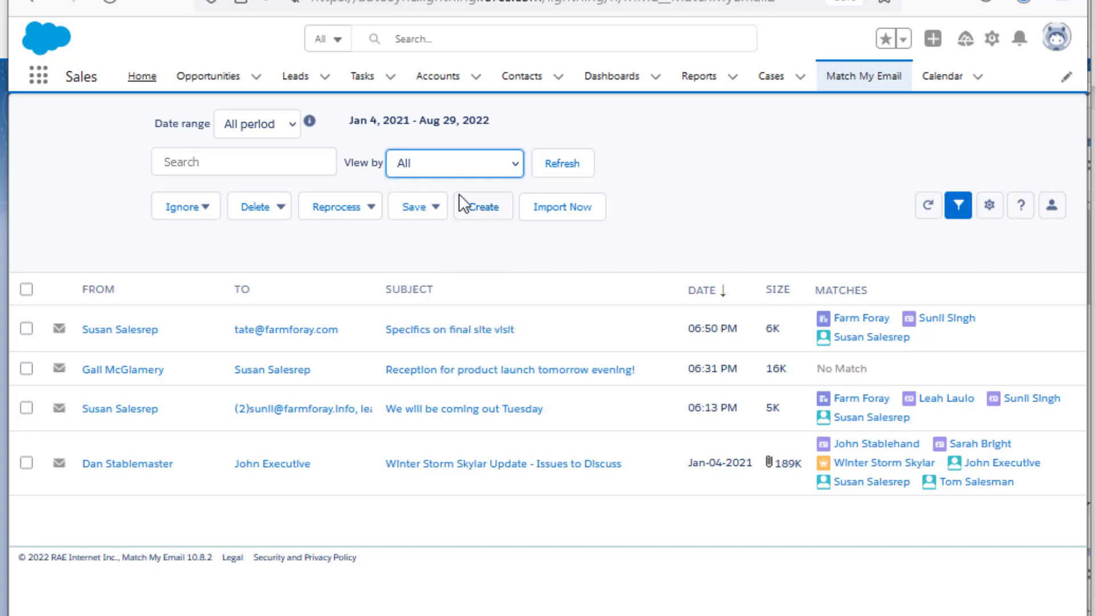
left_click(570, 165)
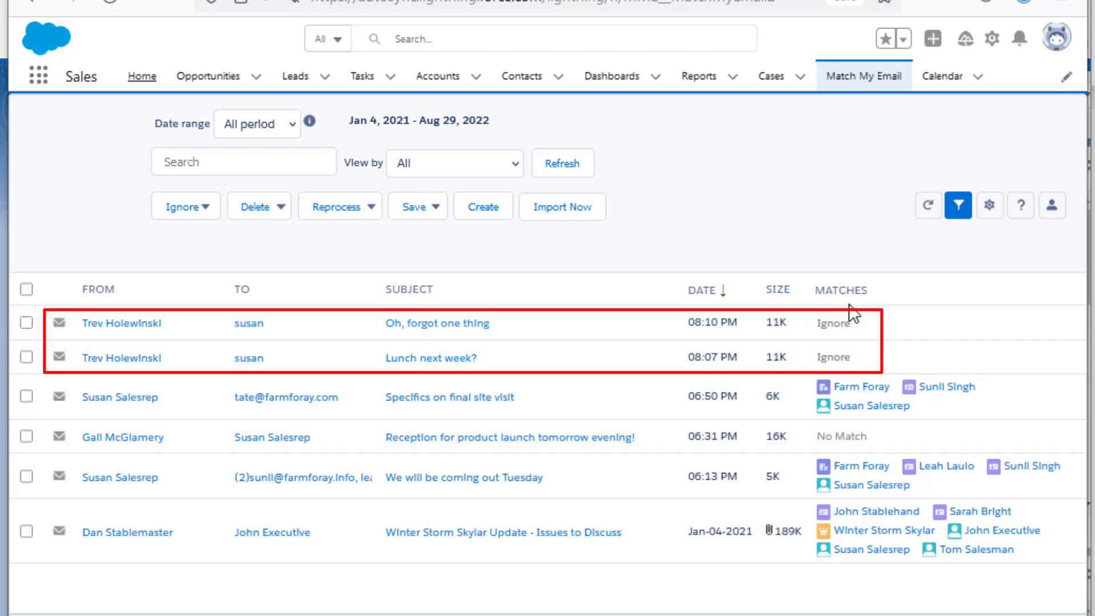
left_click(839, 362)
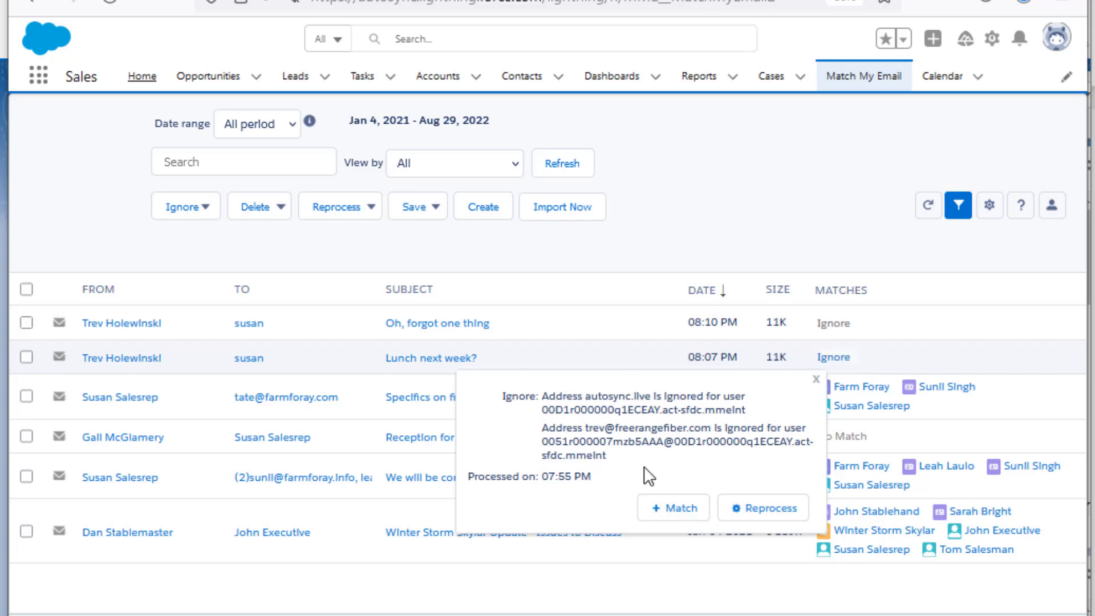
Set the message view to All Excluding Ignore and refresh the list.
left_click(514, 165)
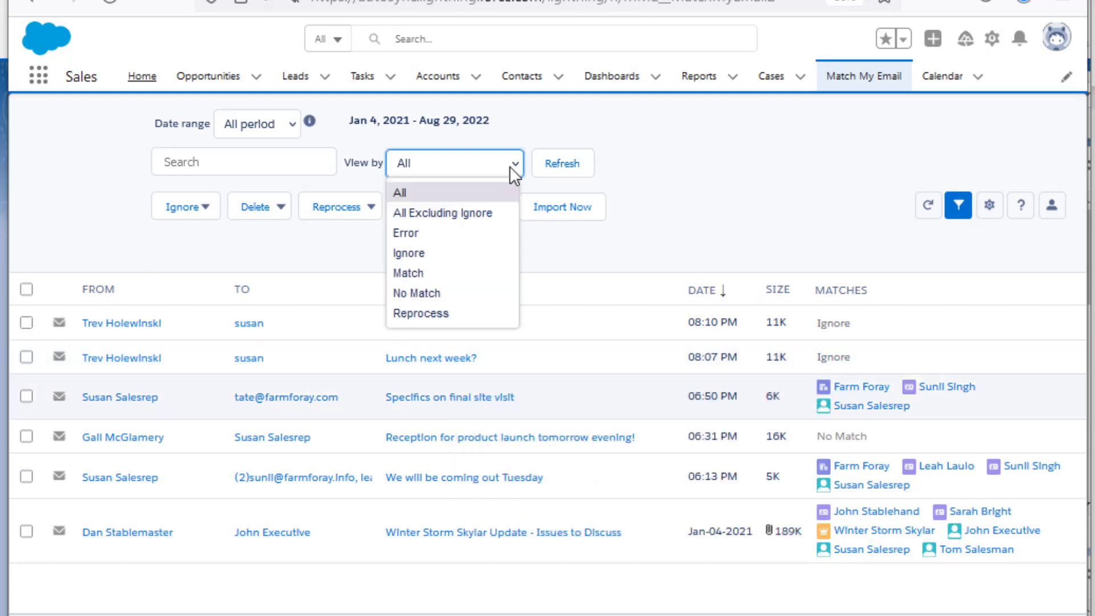
left_click(461, 211)
left_click(559, 169)
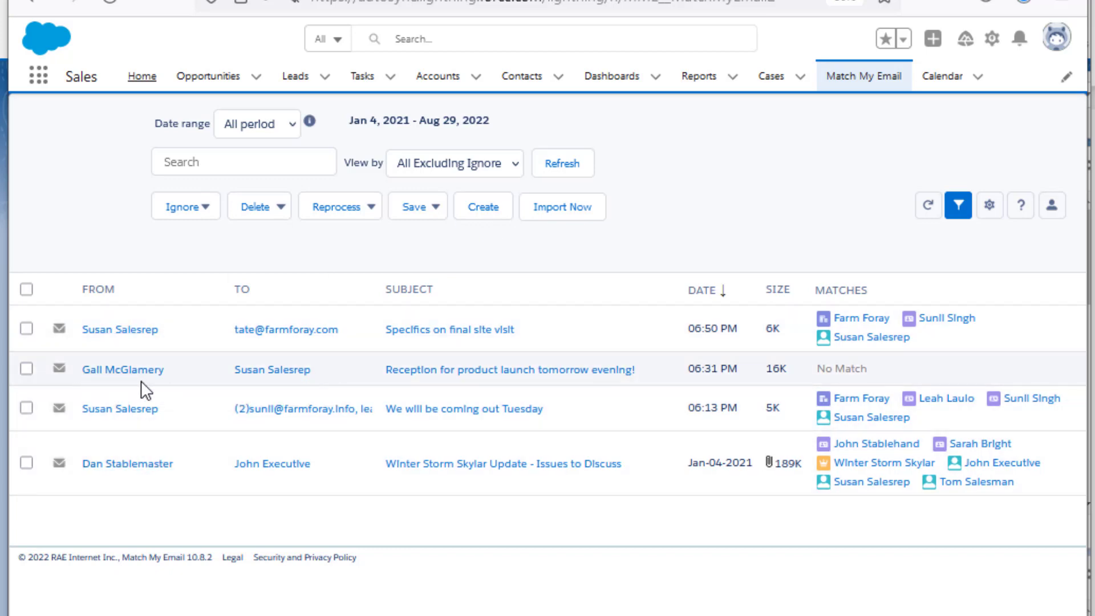
Select the unmatched "Reception for product launch tomorrow evening!" email and start creating a new Contact record for it.
mouse_move(436, 378)
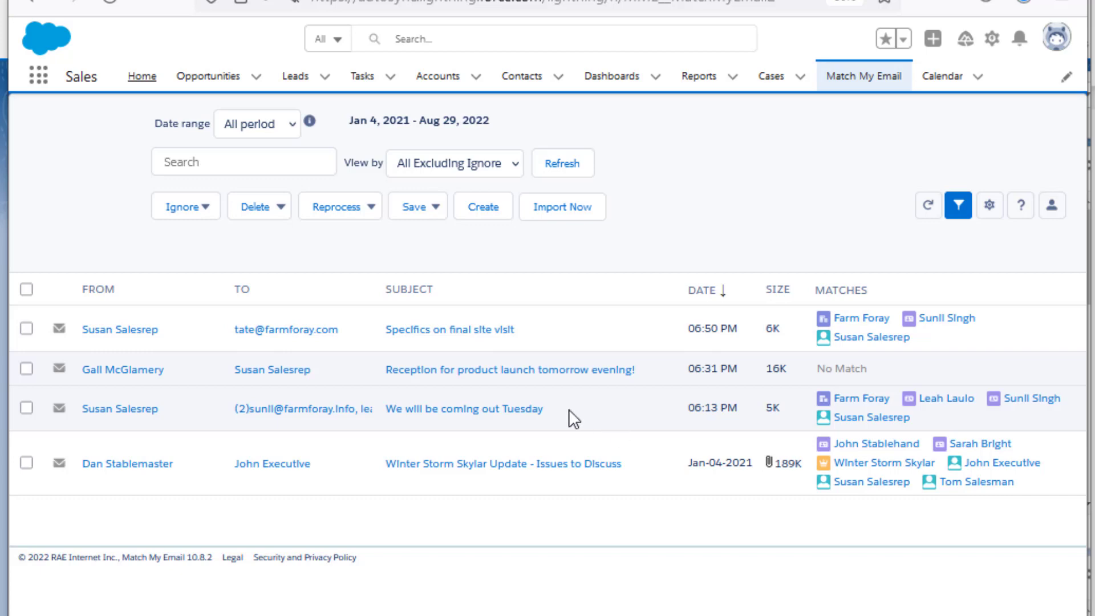
left_click(845, 370)
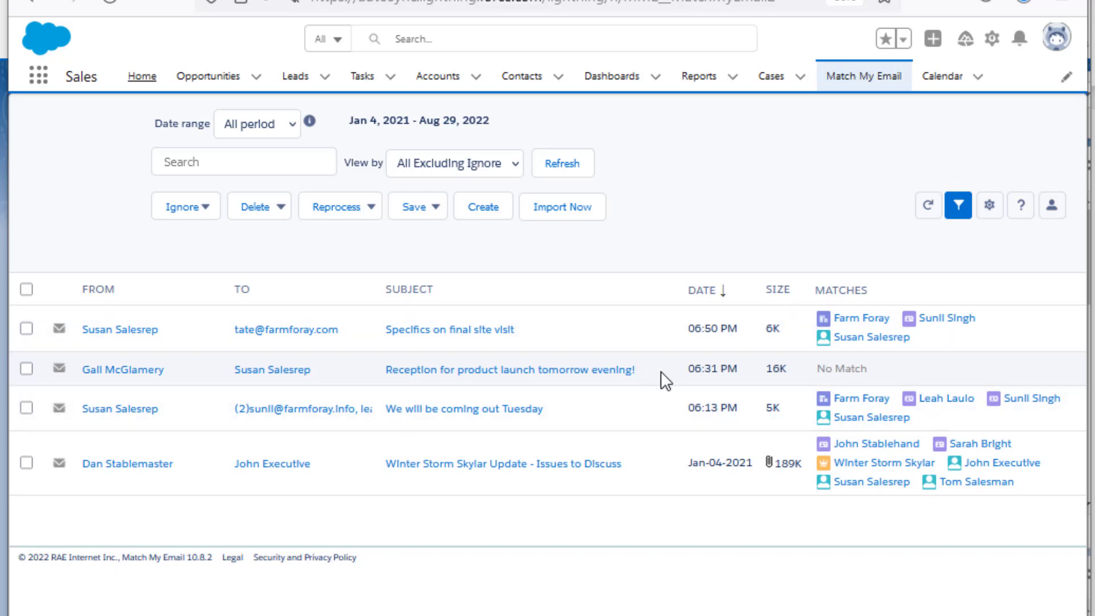
left_click(661, 371)
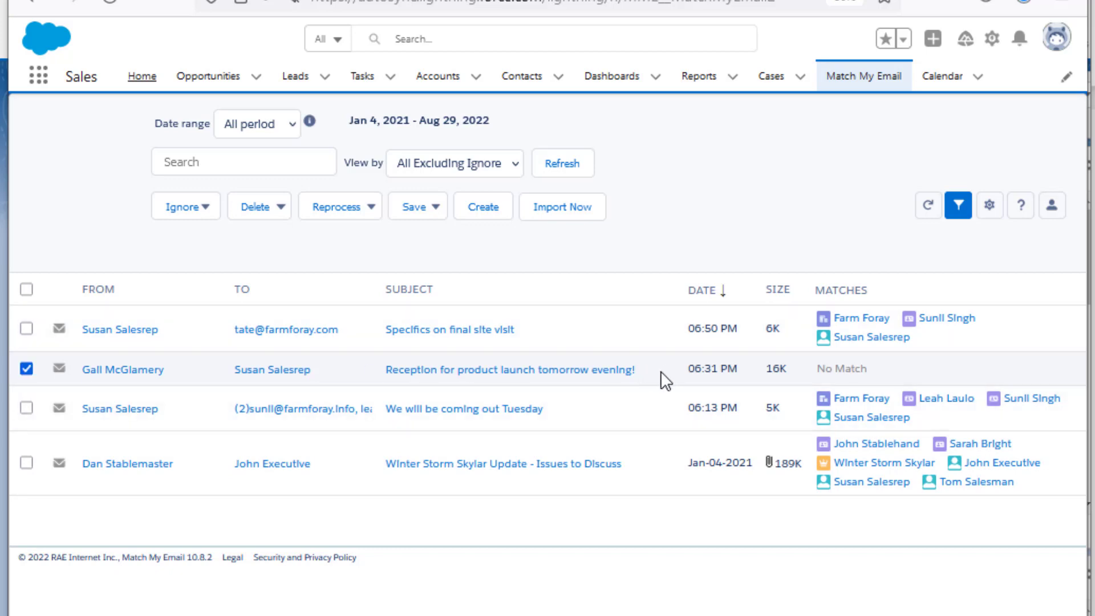
left_click(498, 212)
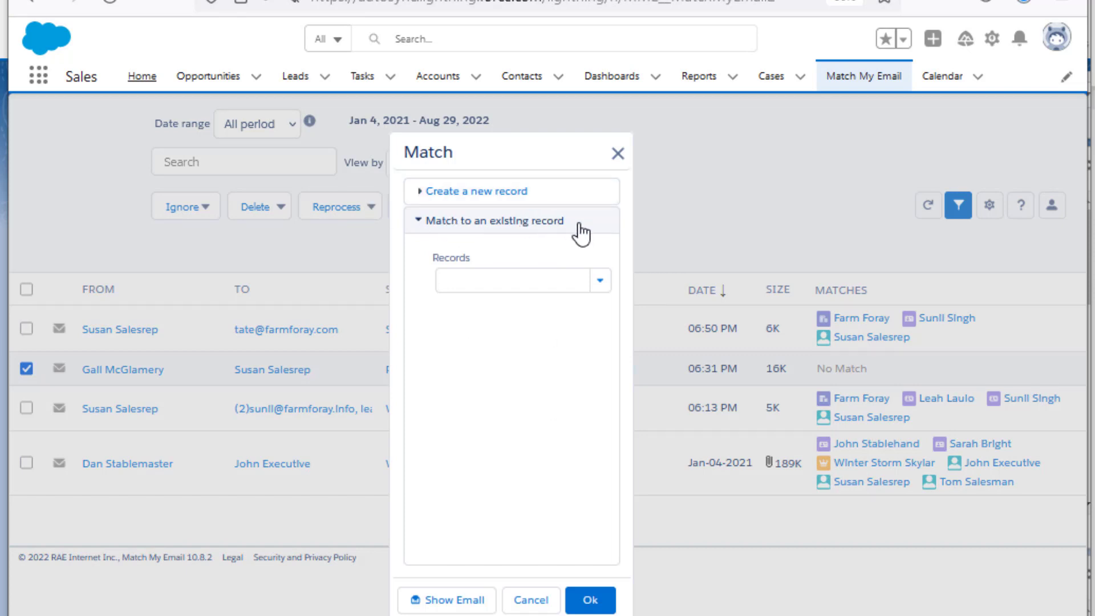
left_click(462, 193)
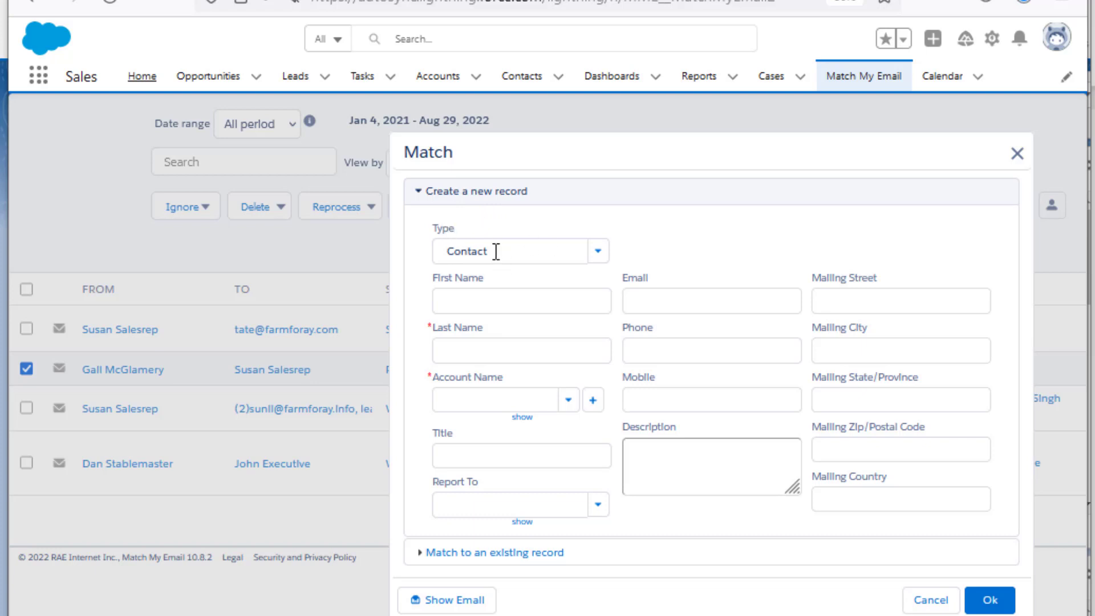
Fill in the new contact's first name, last name and email, showing the source email and copying the sender details from it.
left_click(481, 305)
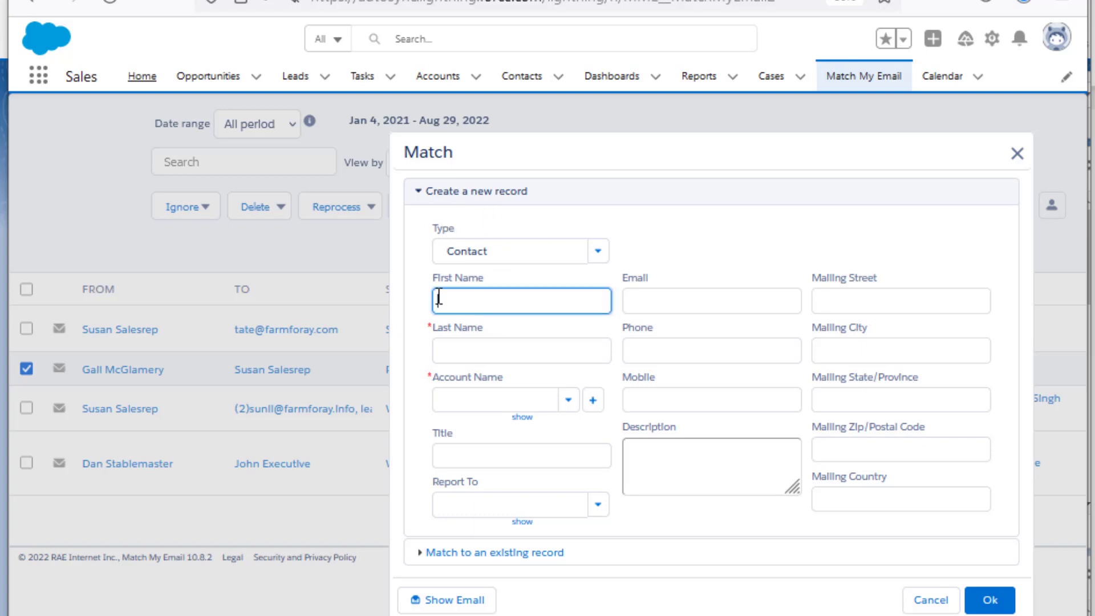
type("Gail")
left_click(519, 352)
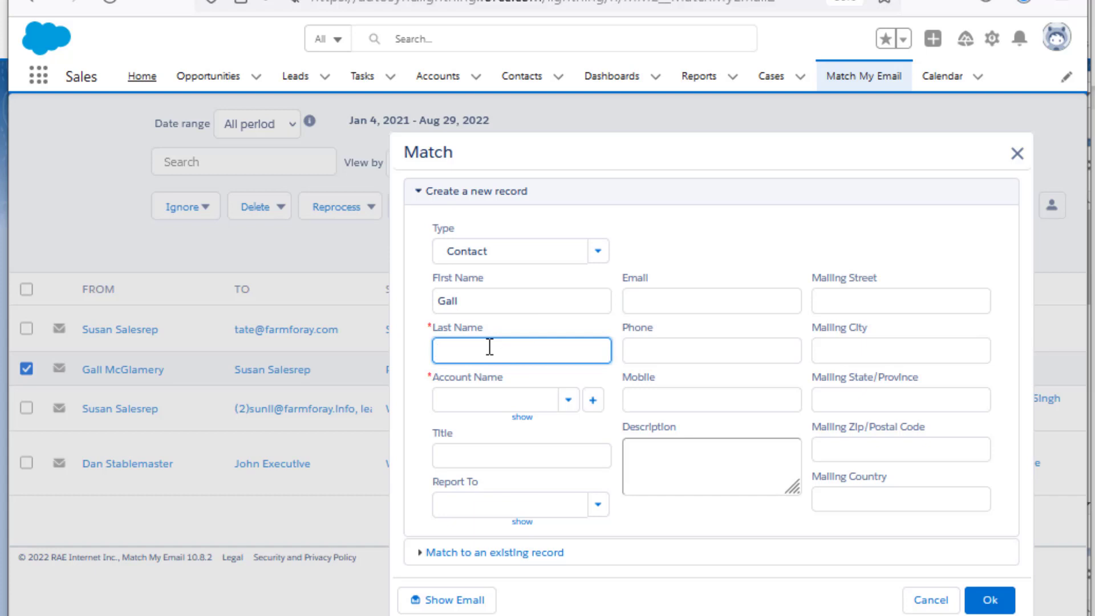
left_click(454, 603)
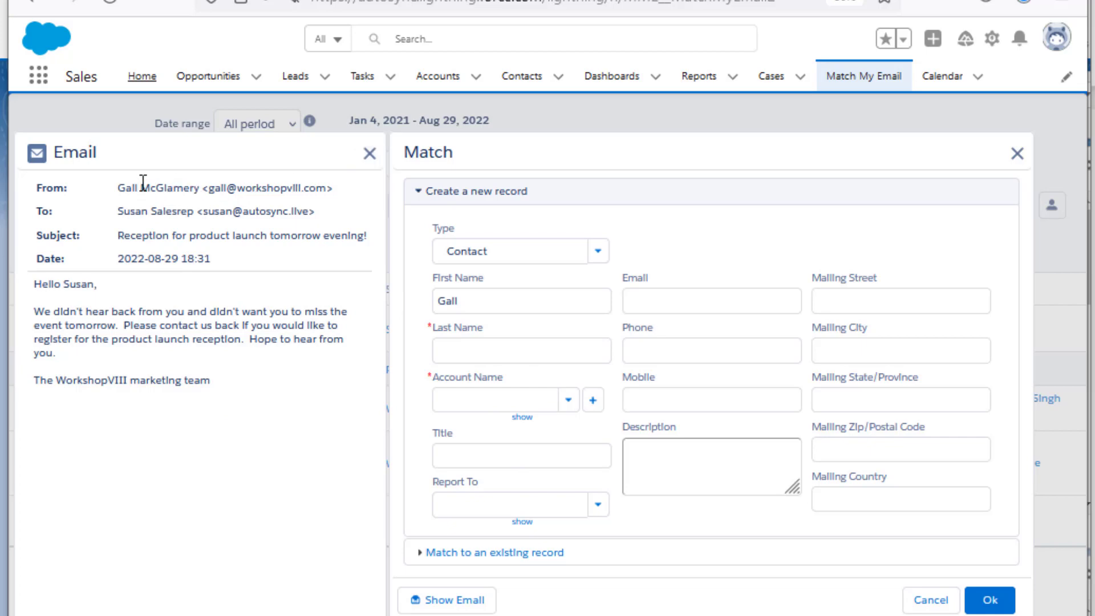
left_click_drag(143, 183, 465, 349)
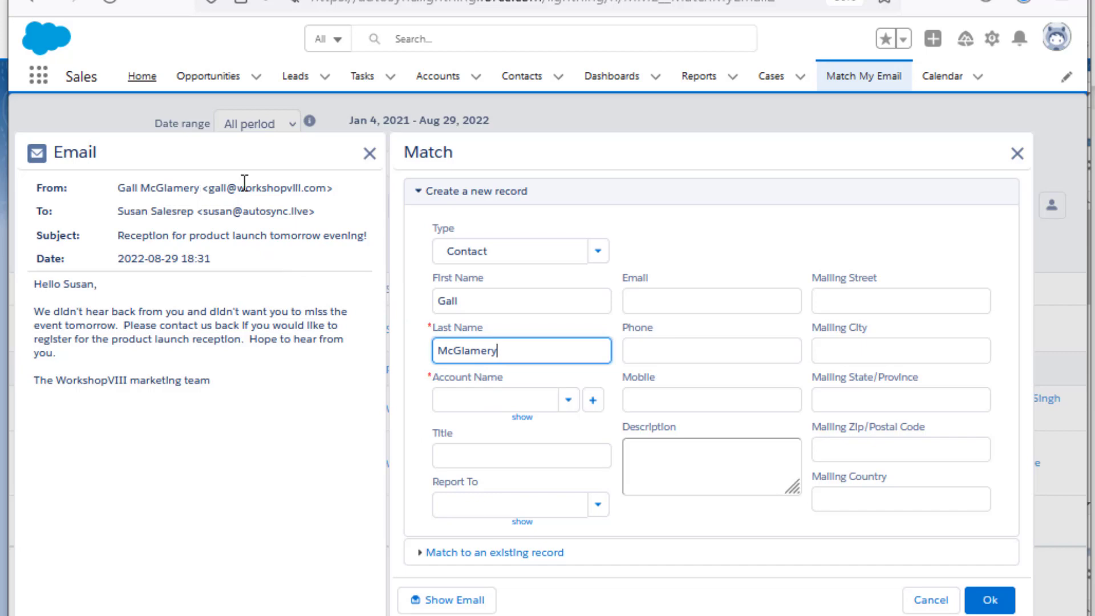
left_click_drag(209, 188, 725, 304)
Assign the existing account Workshop VIII to the new contact.
left_click(230, 296)
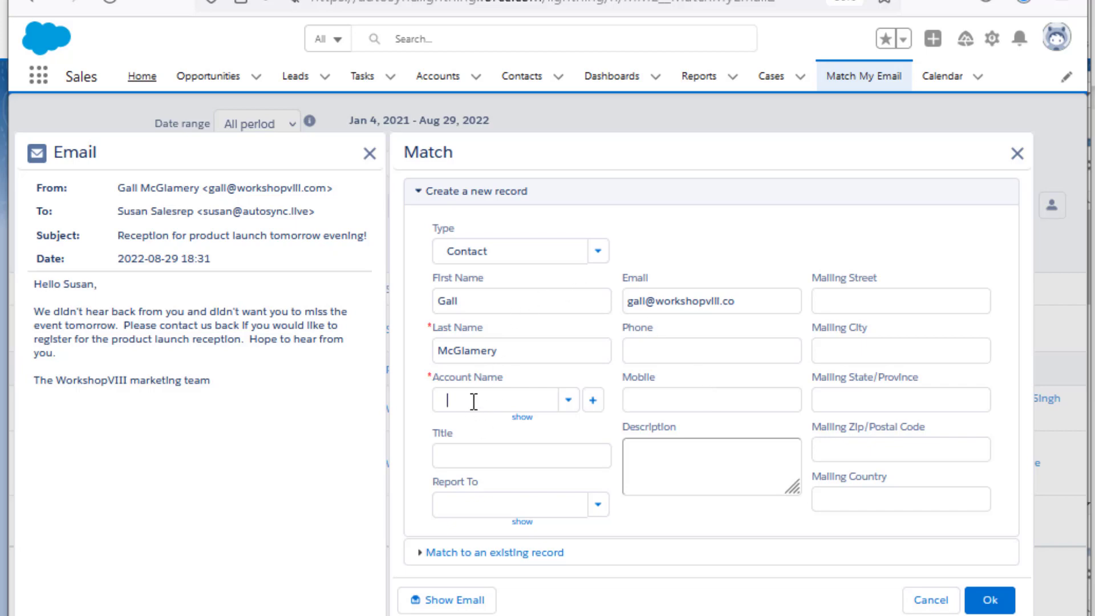
type("Workshop VIII")
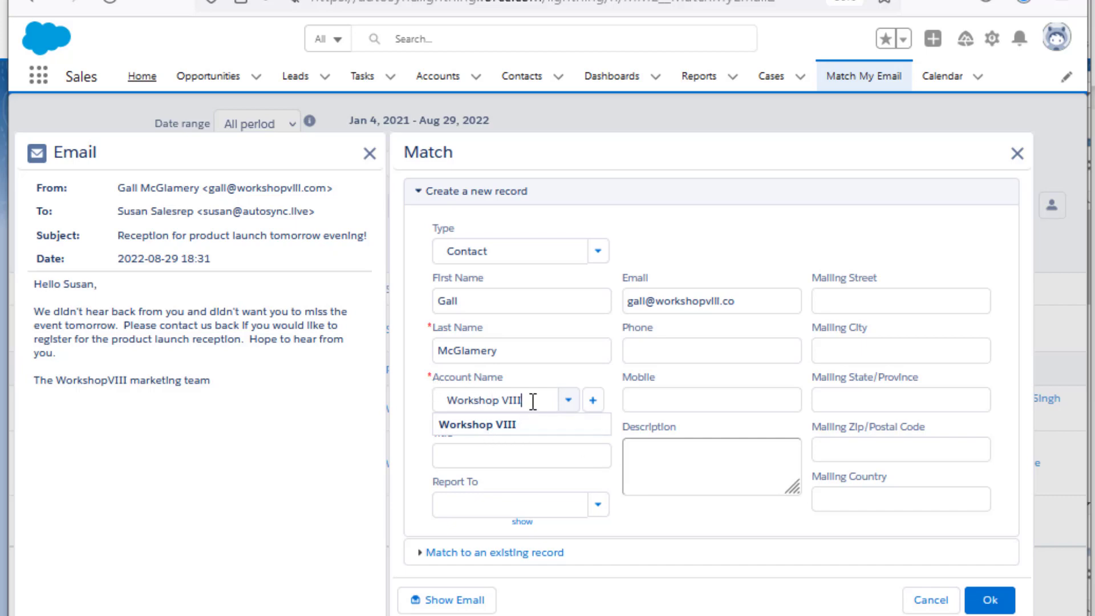
left_click(473, 425)
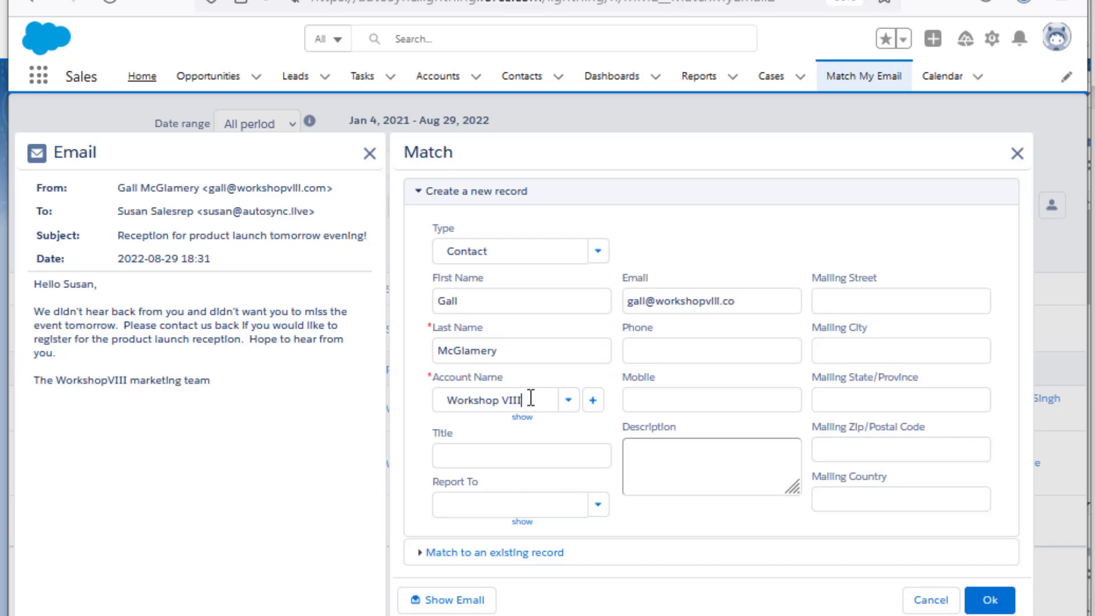
Change the contact's account name to Workshop Next, mark it as a new account, and create the matched record.
left_click_drag(530, 397, 494, 389)
type("p Next")
left_click(652, 350)
left_click(677, 395)
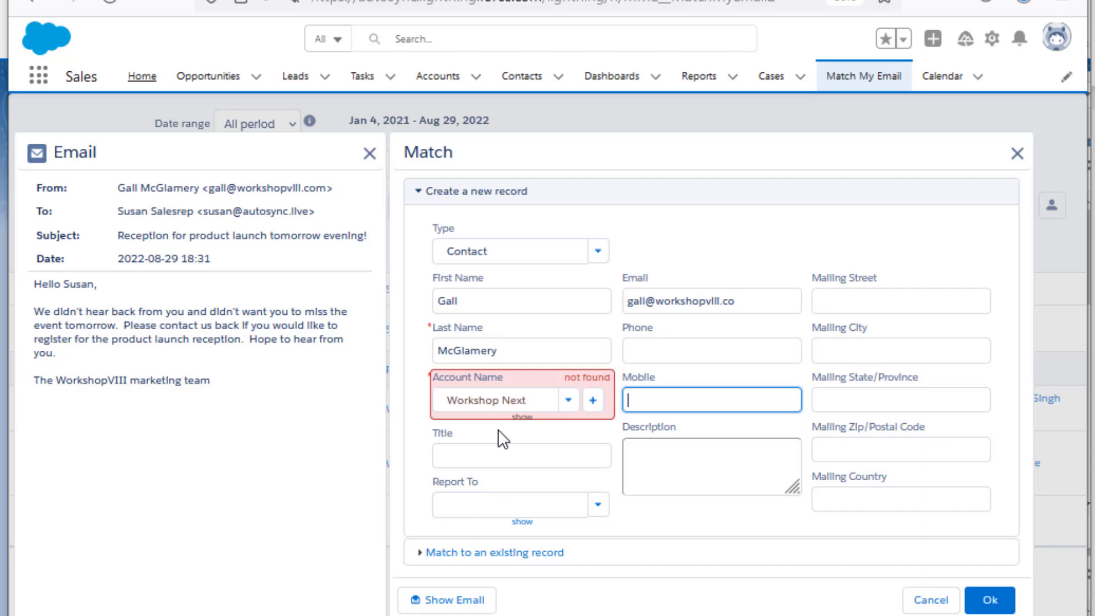
left_click(593, 401)
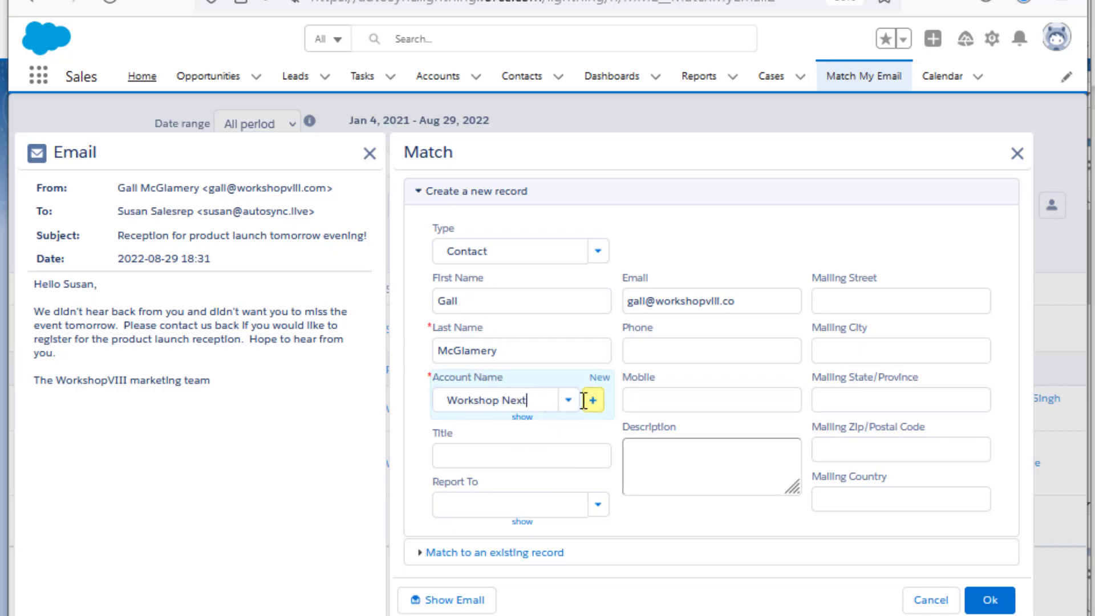
left_click(979, 600)
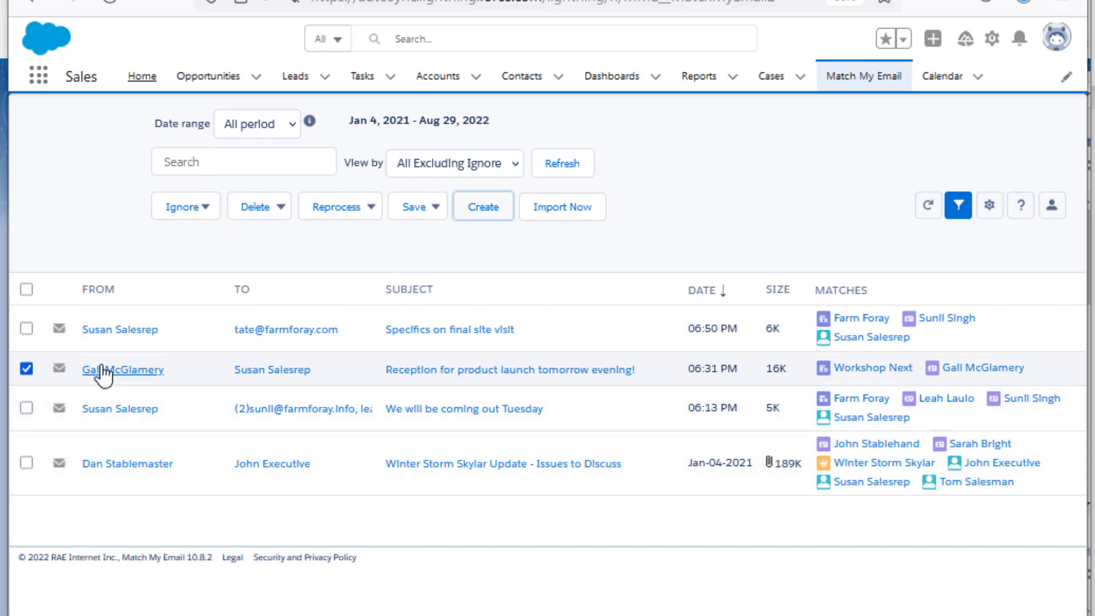
Examine the account and contact match details of the product launch reception email, and deselect the email.
mouse_move(865, 377)
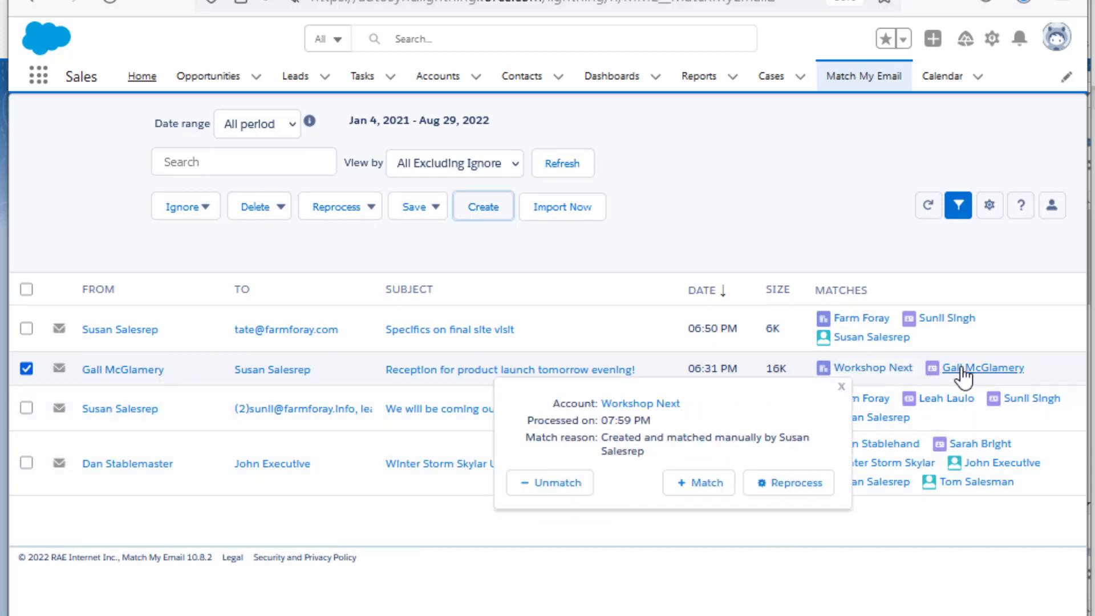
mouse_move(960, 378)
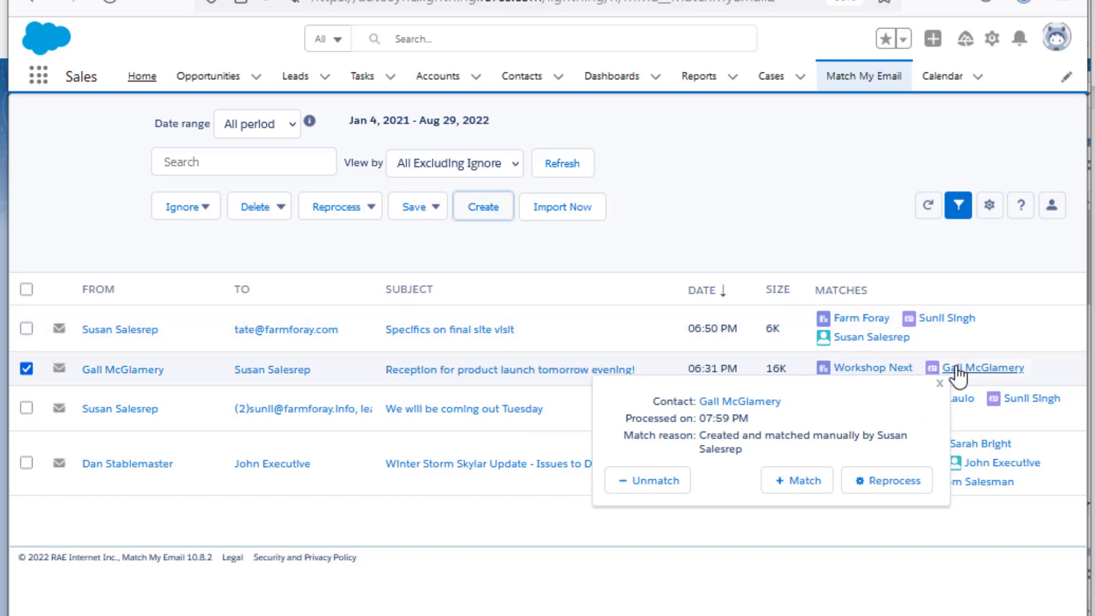
left_click(27, 372)
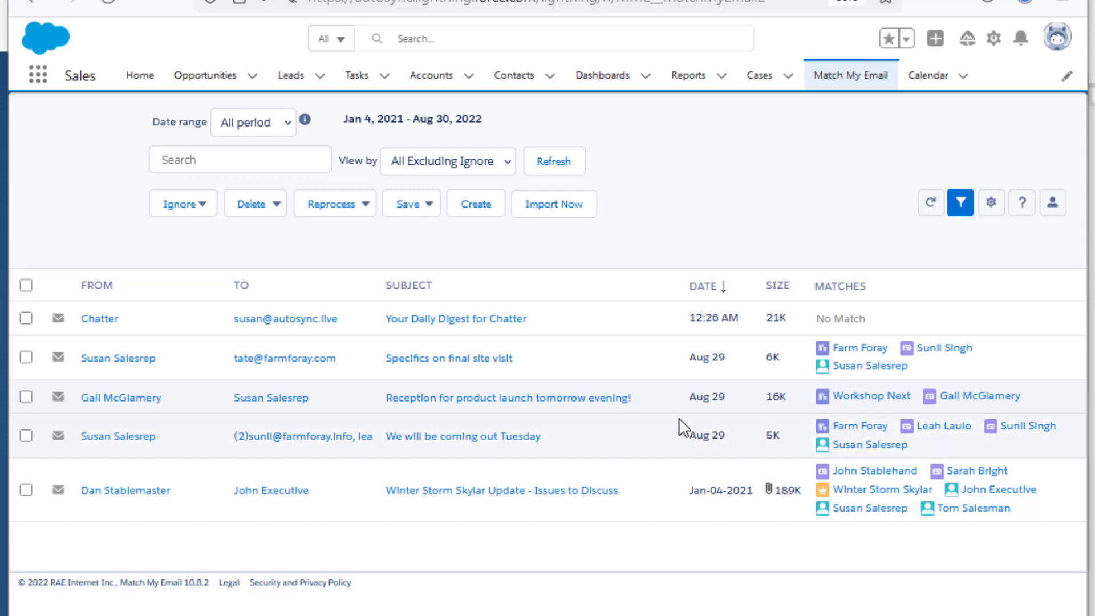
Delete the "Reception for product launch tomorrow evening!" email with the "Delete uploaded data" option enabled.
left_click(657, 401)
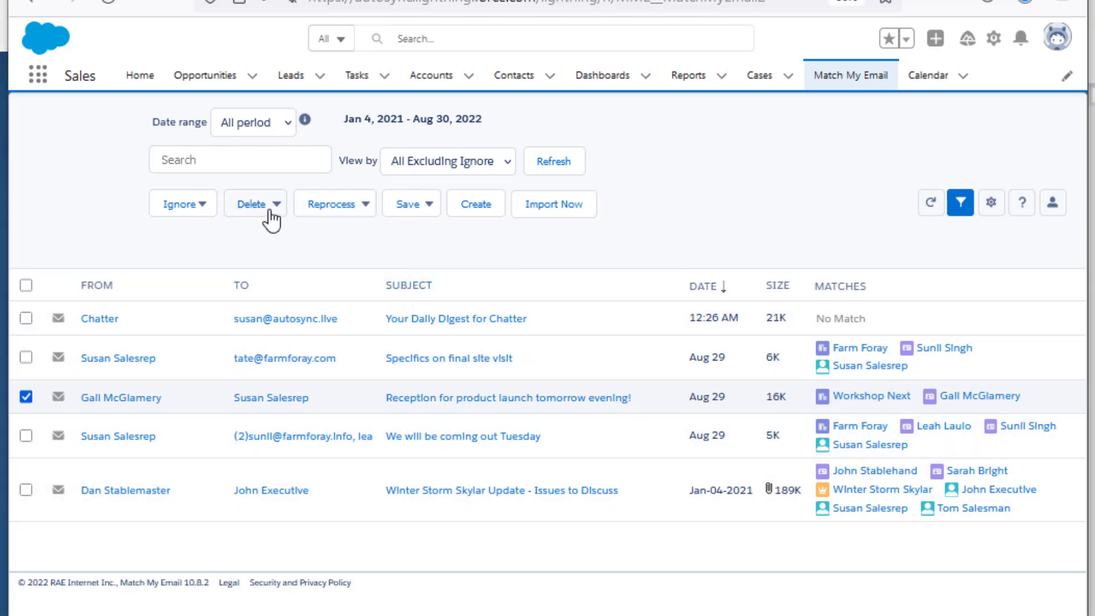
left_click(269, 212)
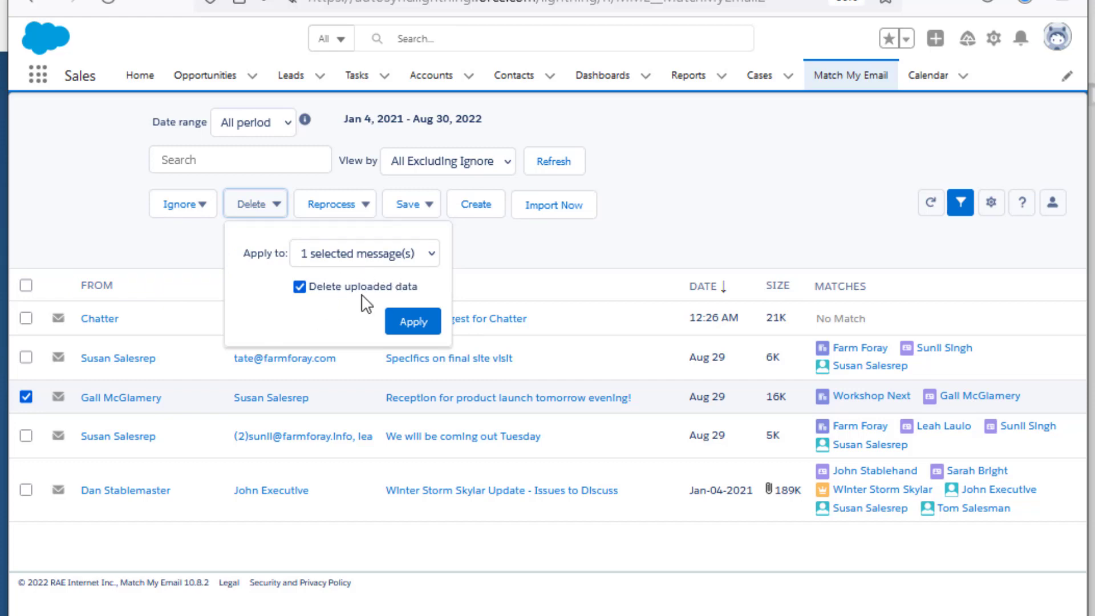
left_click(300, 286)
left_click(268, 350)
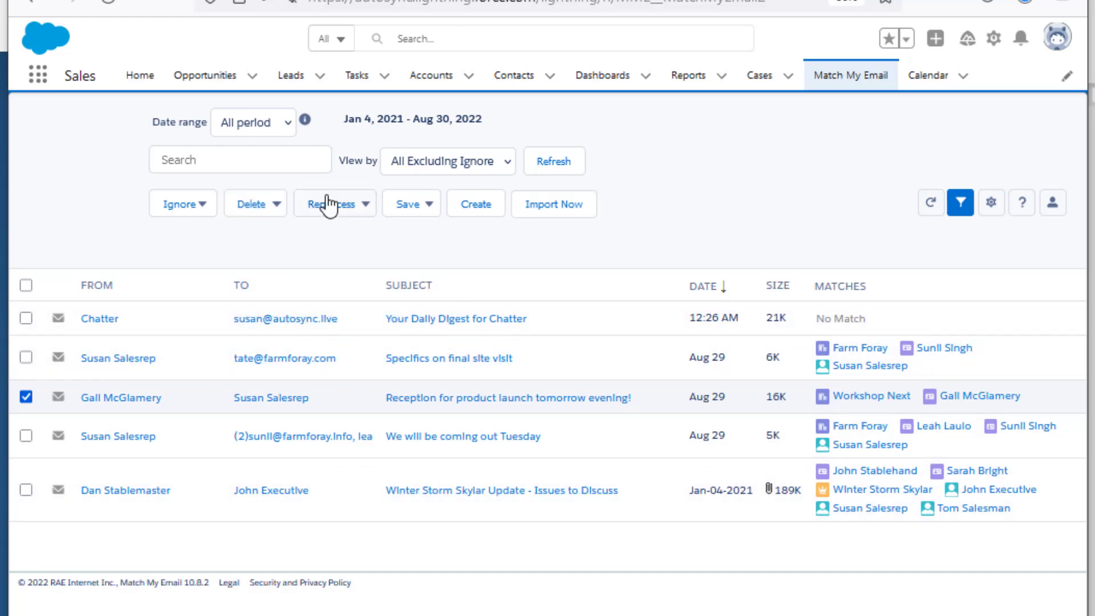
left_click(255, 206)
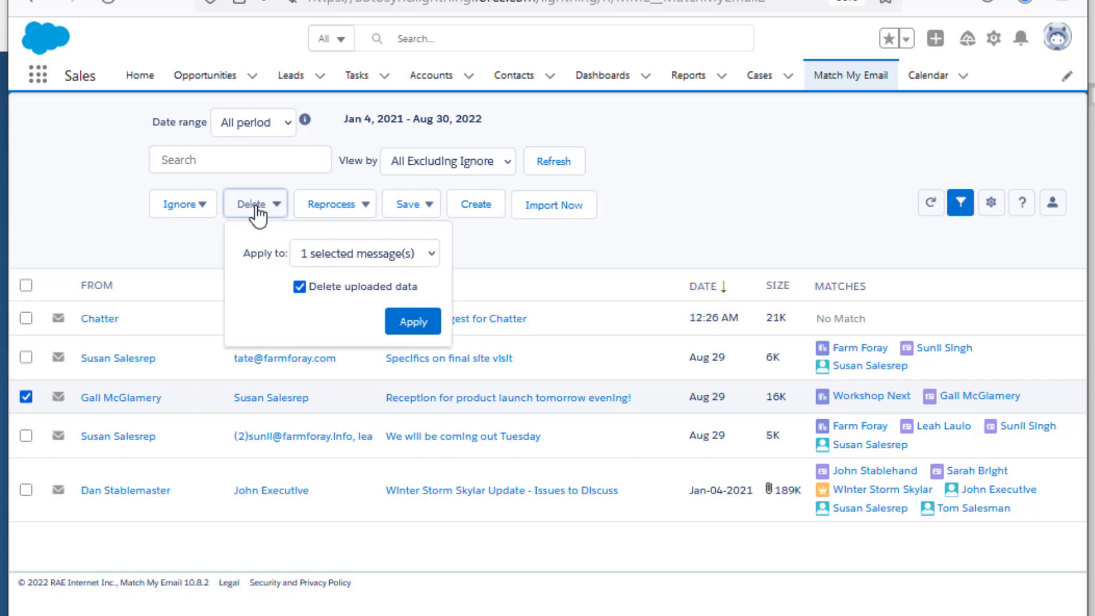
left_click(415, 323)
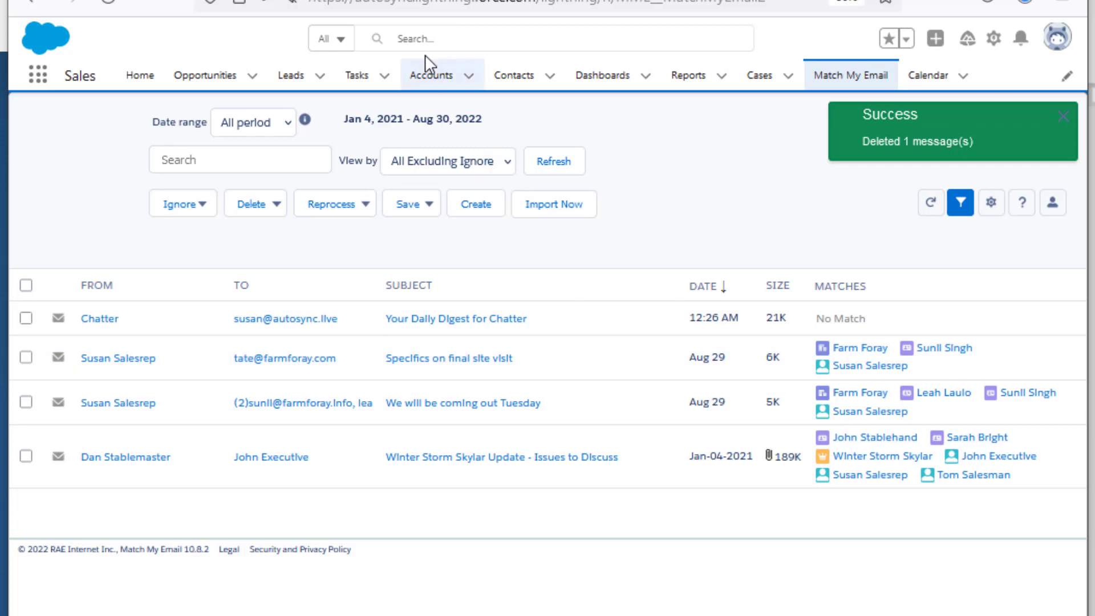
Show the All Contacts list in Salesforce and open the contact belonging to the Workshop Next account.
left_click(512, 82)
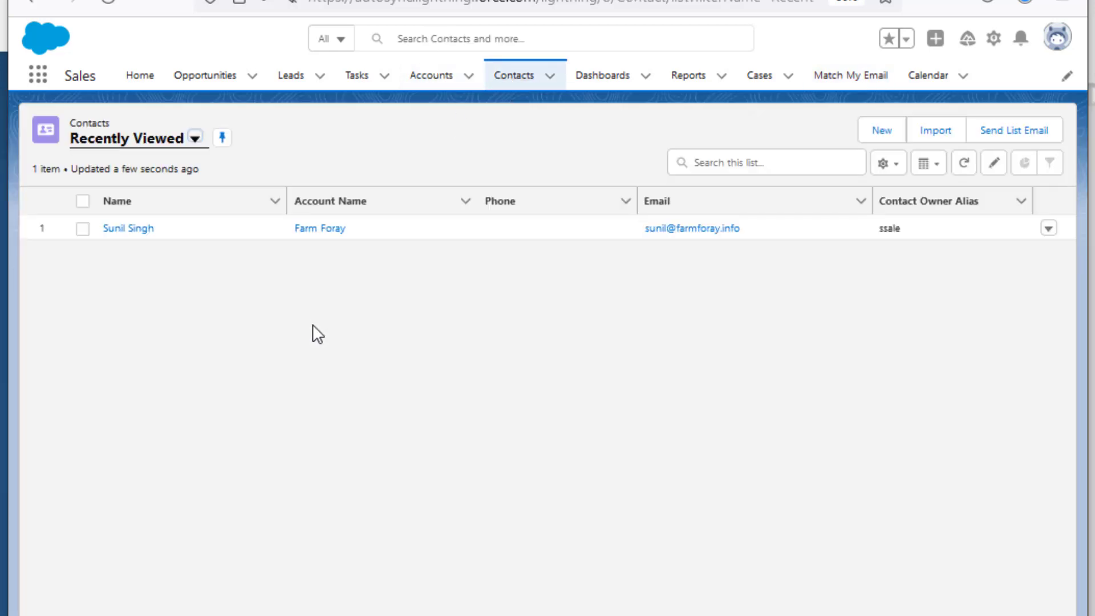
left_click(195, 140)
left_click(157, 197)
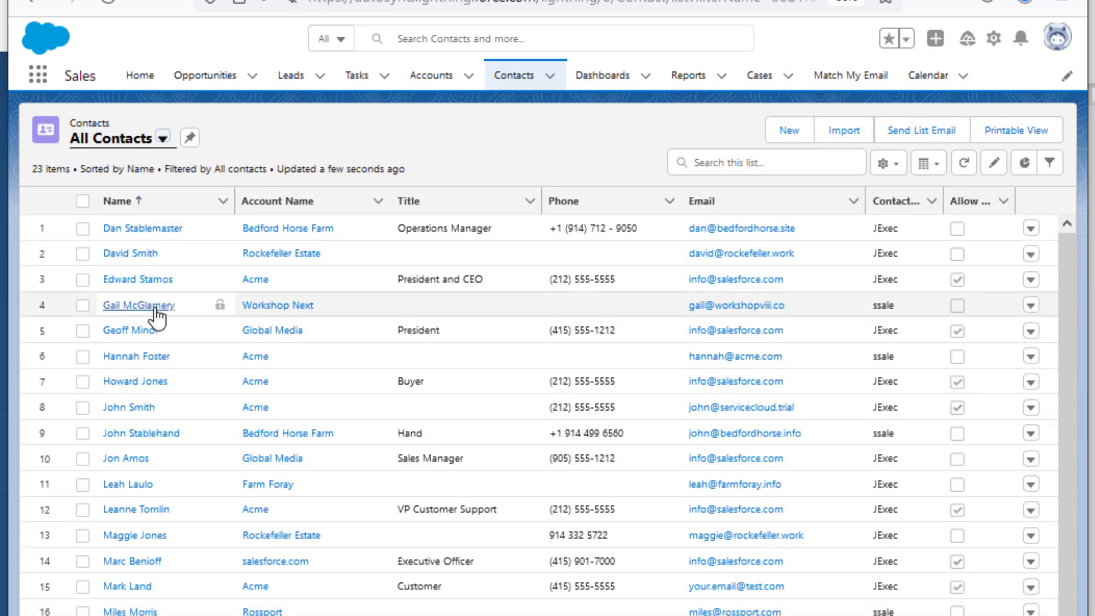
left_click(154, 309)
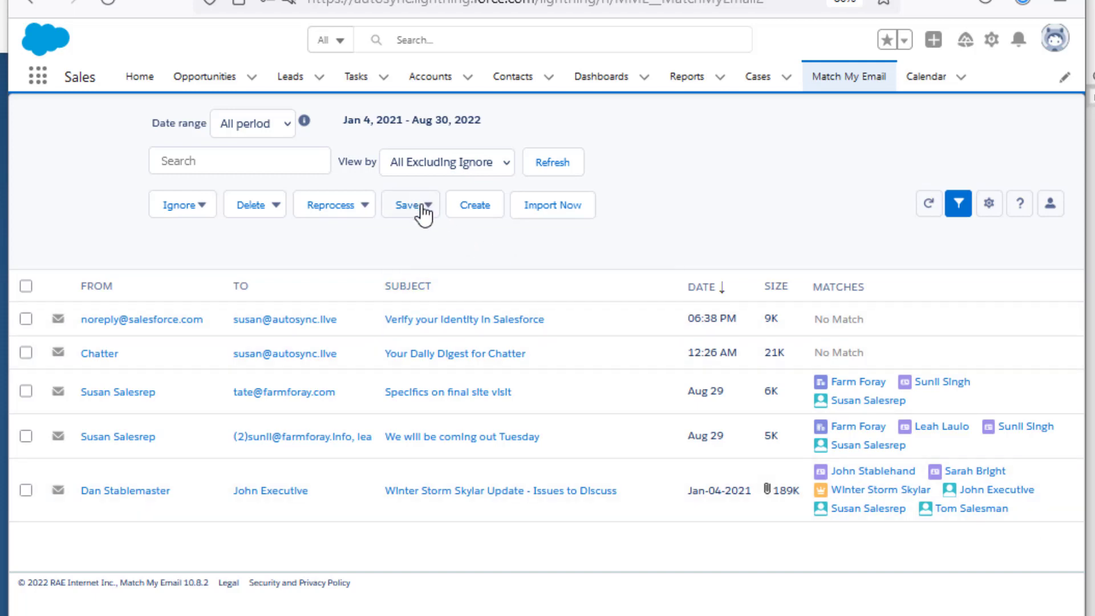
View the save options in Match My Email, run an immediate import with its details shown, and refresh the message list.
left_click(425, 206)
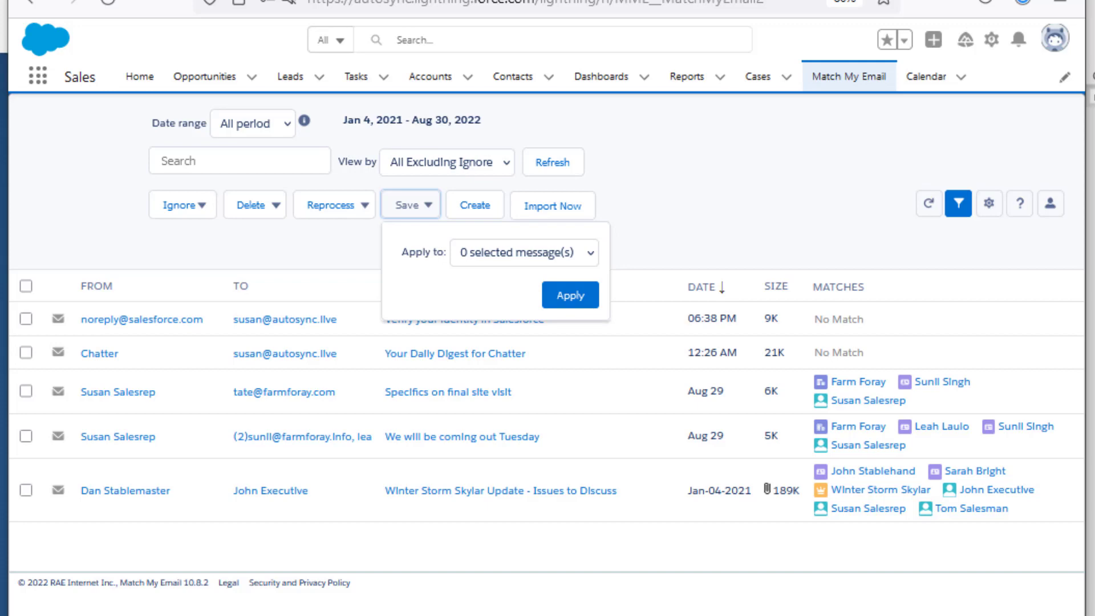
left_click(582, 212)
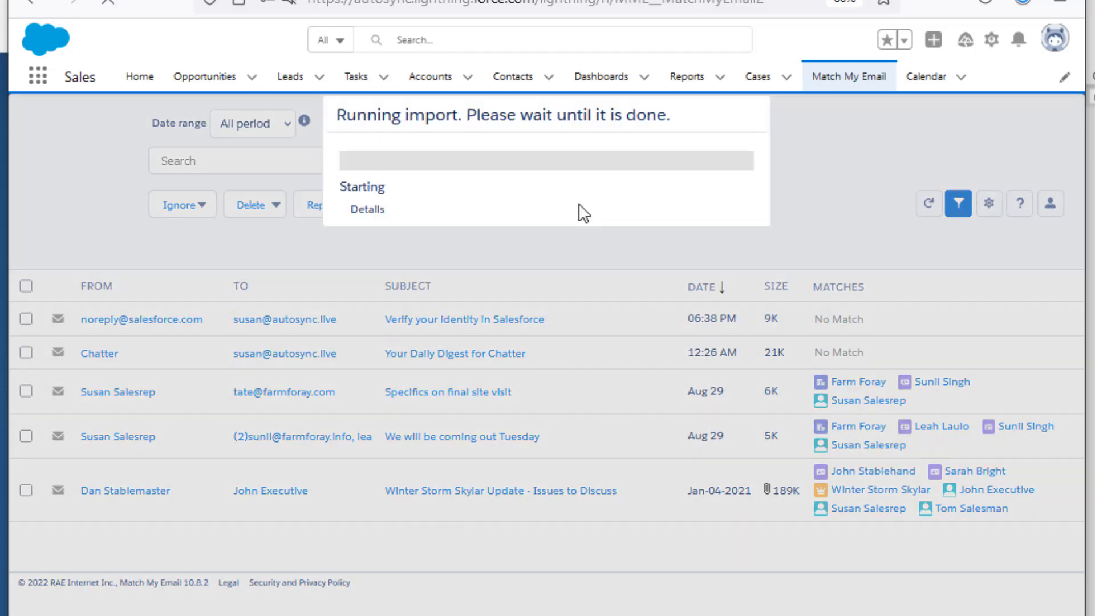
left_click(365, 209)
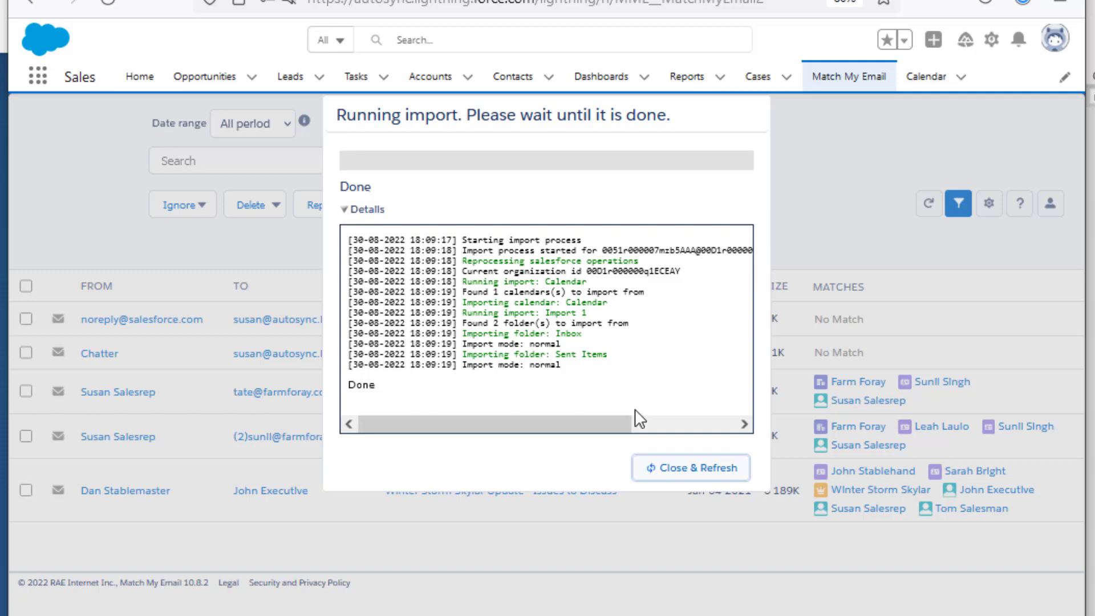
left_click(675, 469)
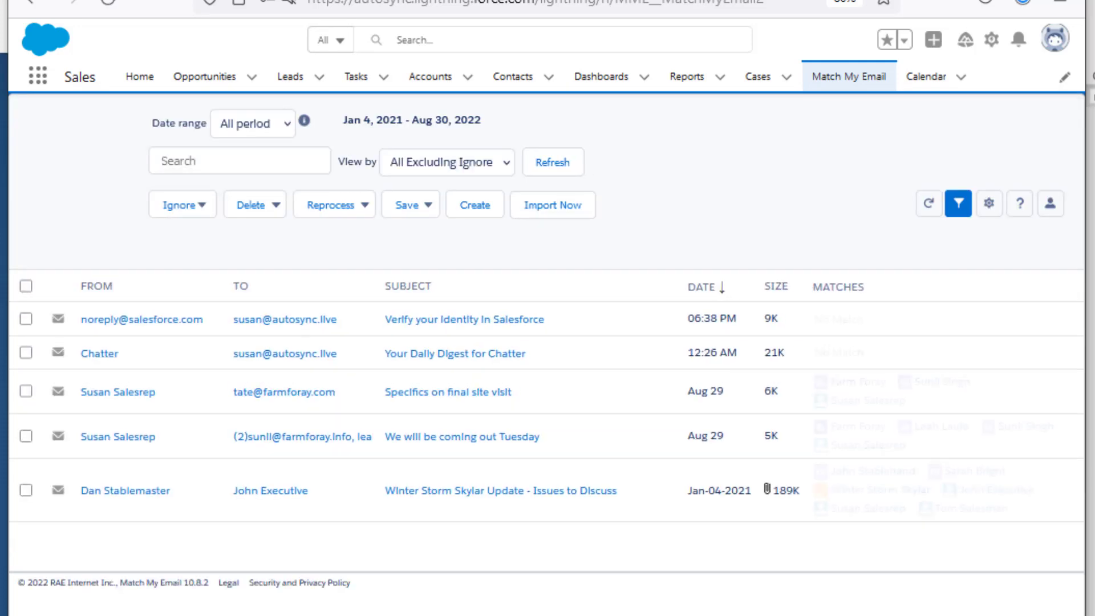